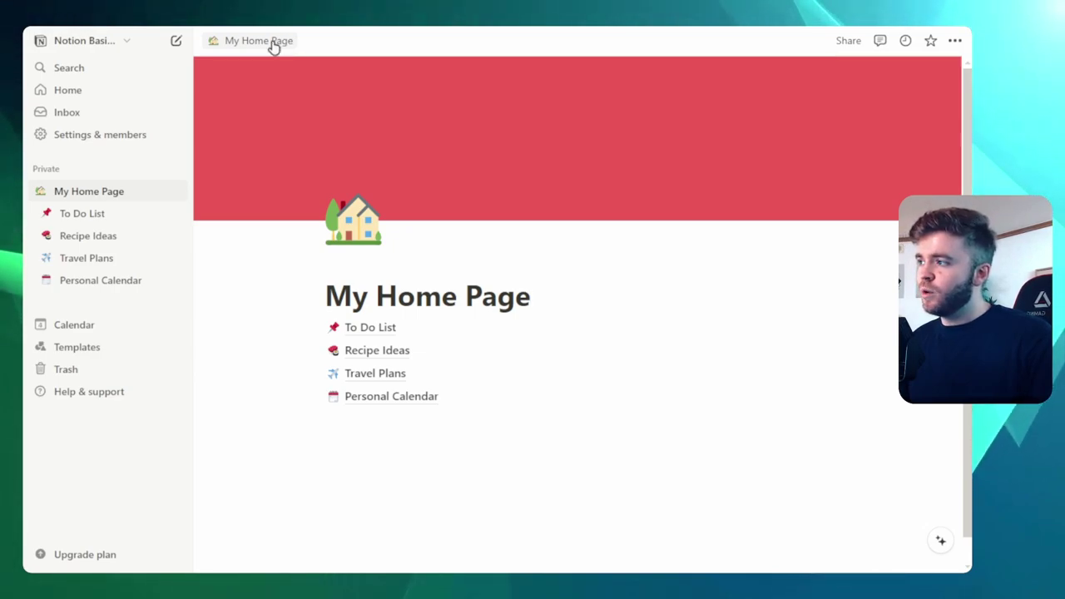
- Open the workspace search, then dismiss it to return to My Home Page
click(90, 70)
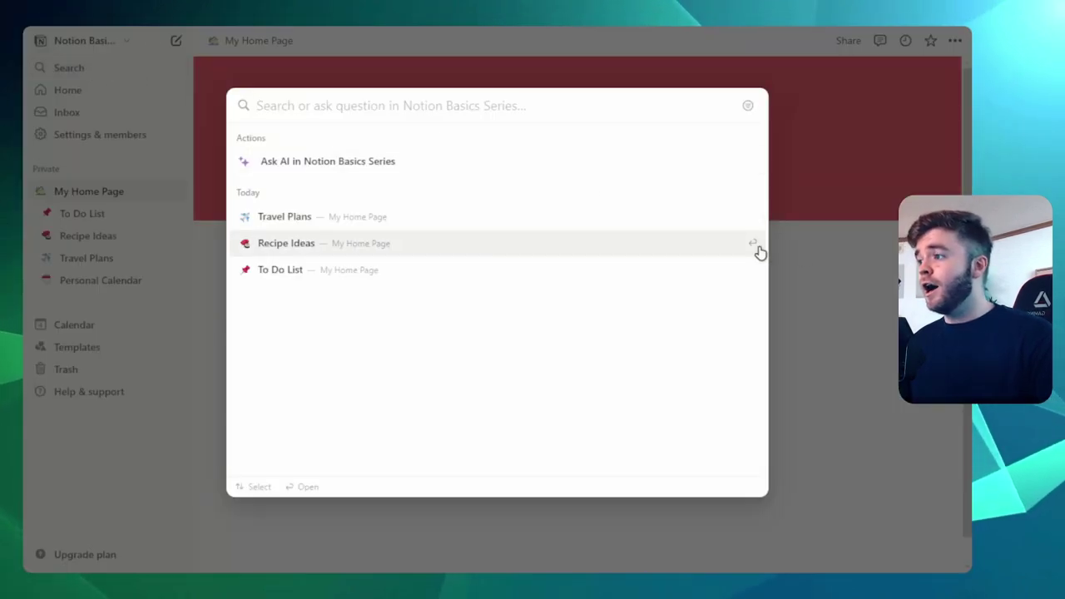
click(801, 264)
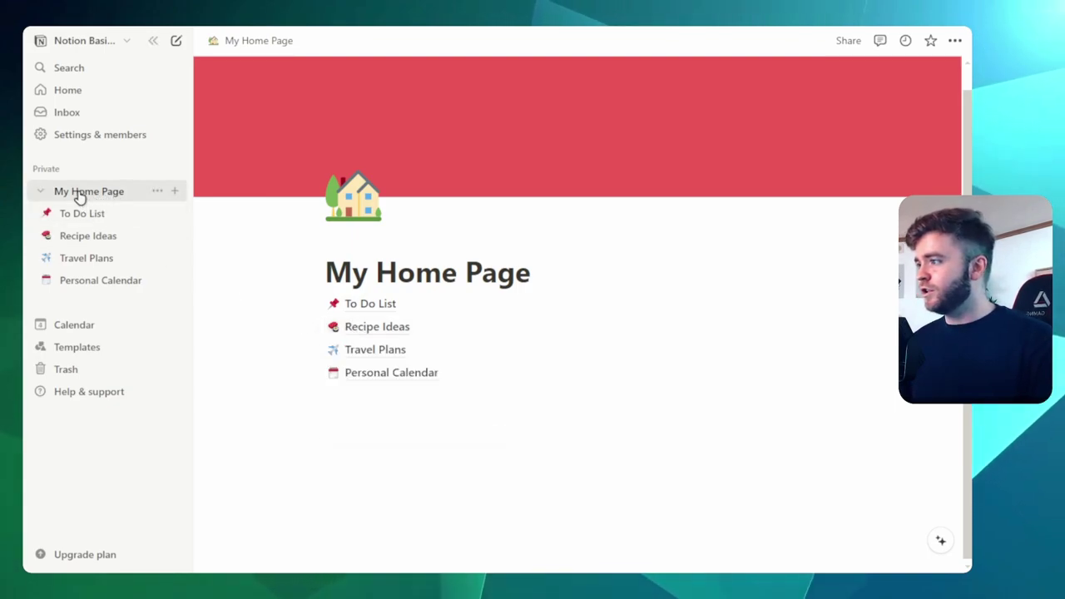
- Collapse and re-expand My Home Page's subpages, then add To Do List to Favorites
click(41, 192)
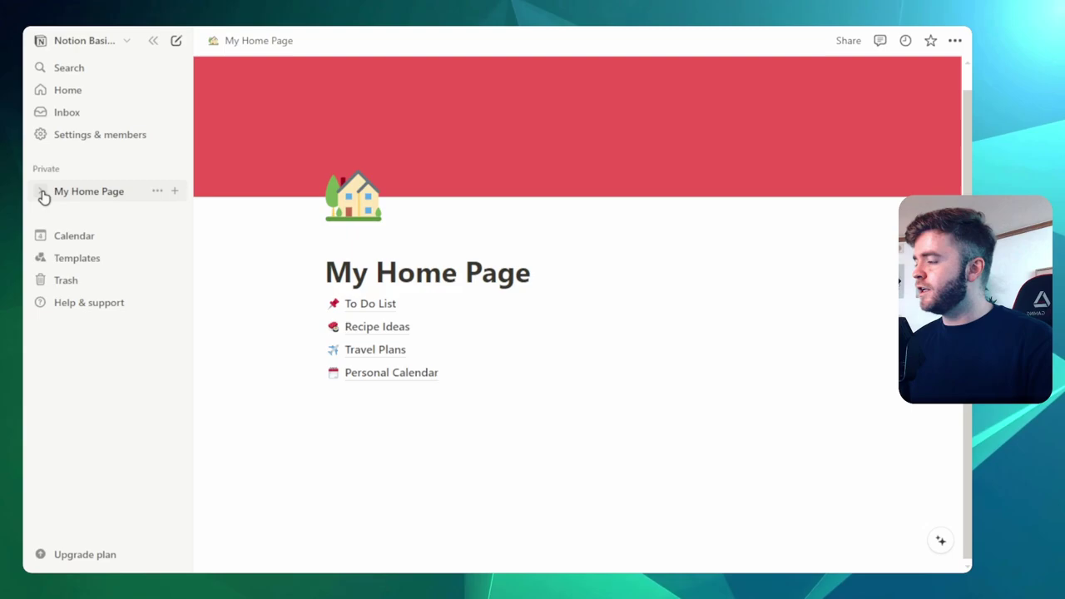
click(41, 194)
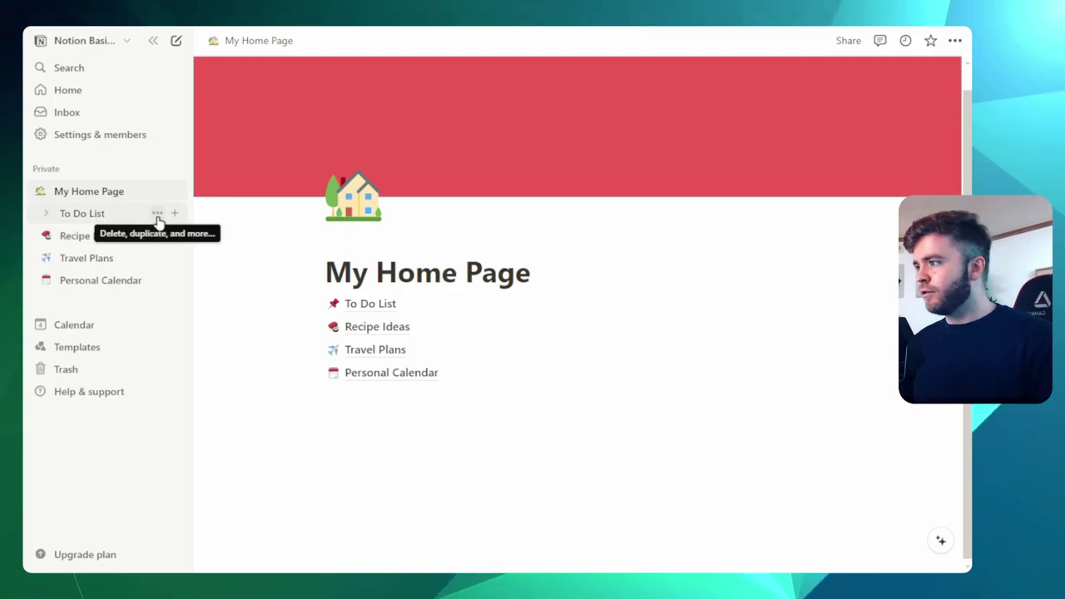
click(157, 216)
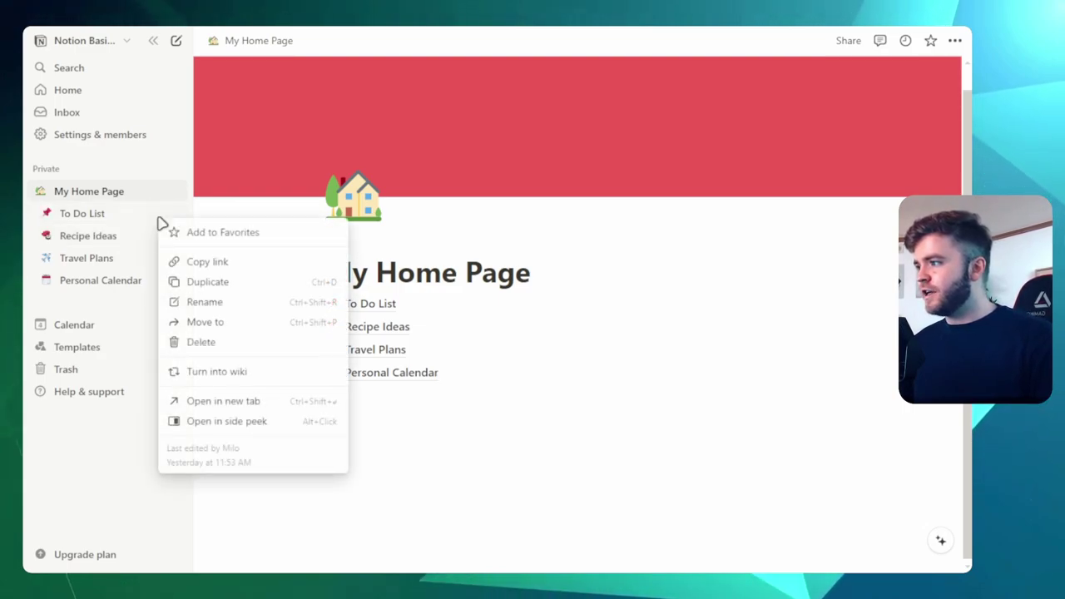
click(246, 238)
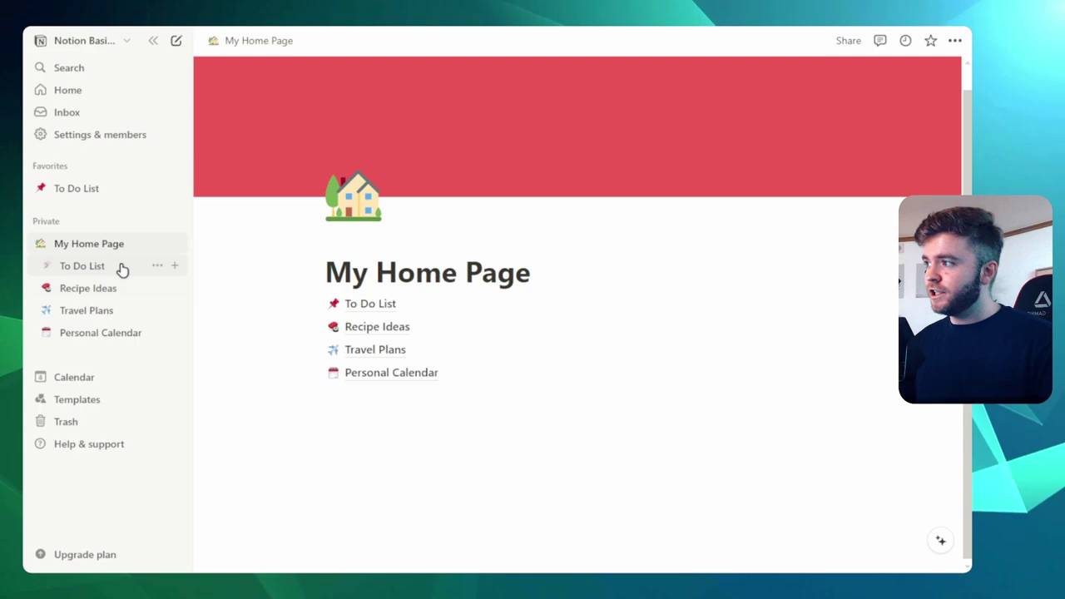
- Open and dismiss the page search twice, the second time via Ctrl+P
click(83, 70)
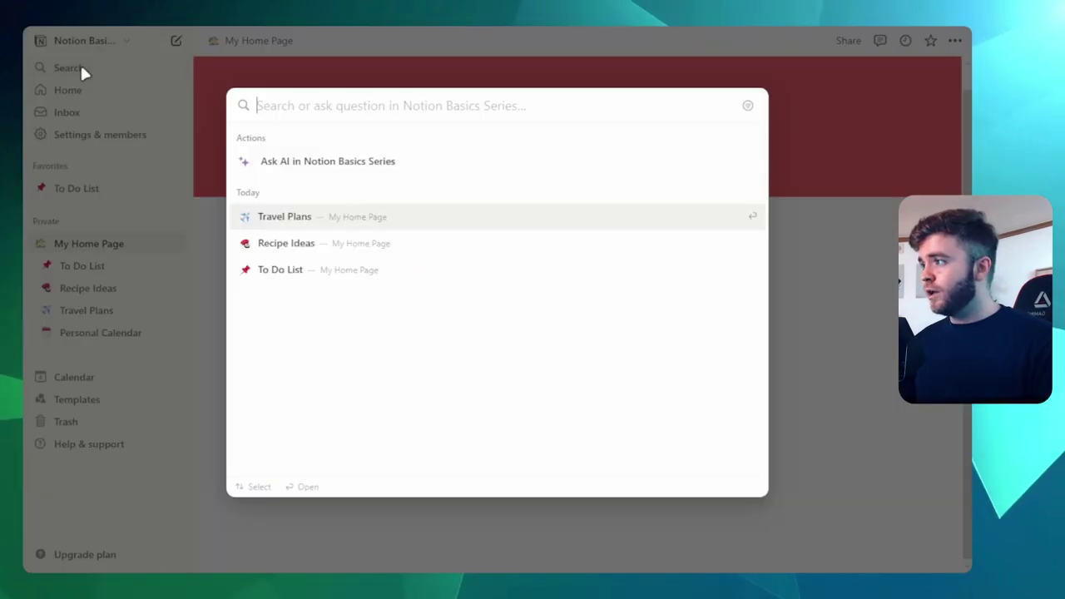
click(882, 343)
key(ctrl+p)
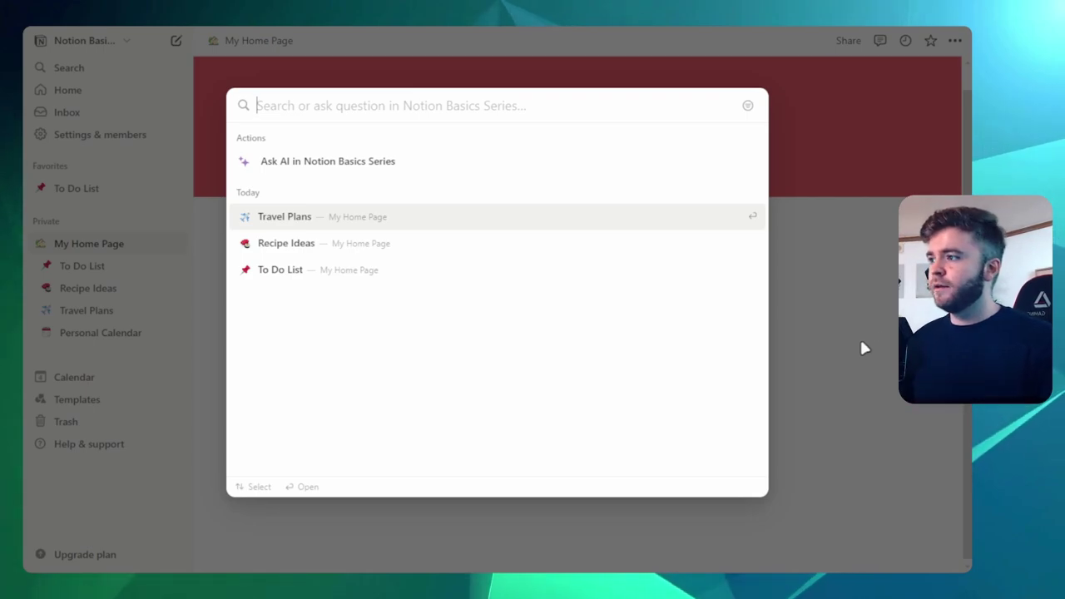
click(861, 342)
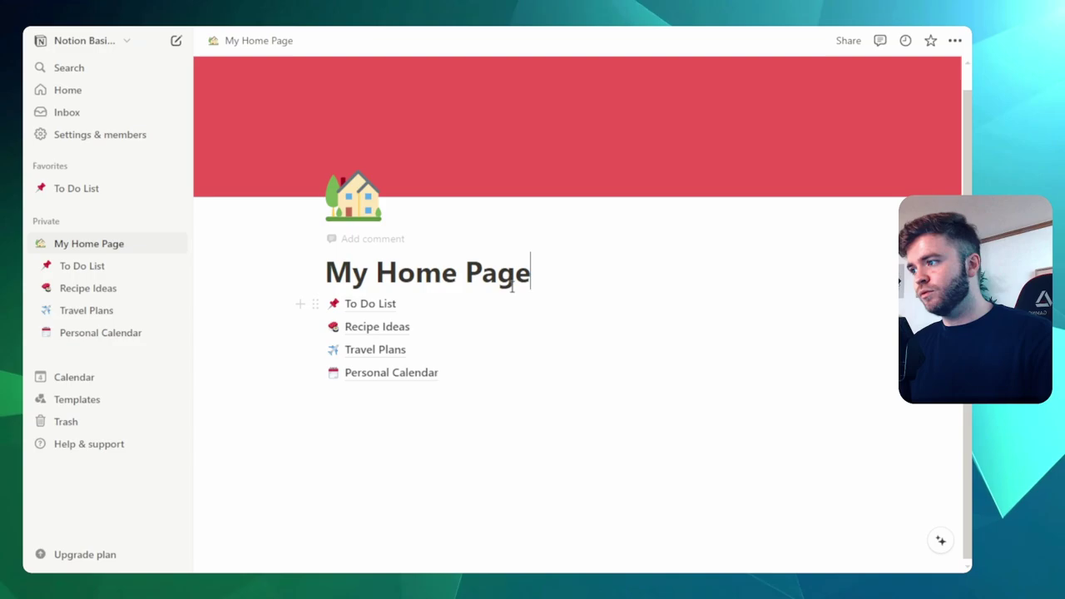
- Turn on Full width for My Home Page and add an empty line below its title
click(955, 41)
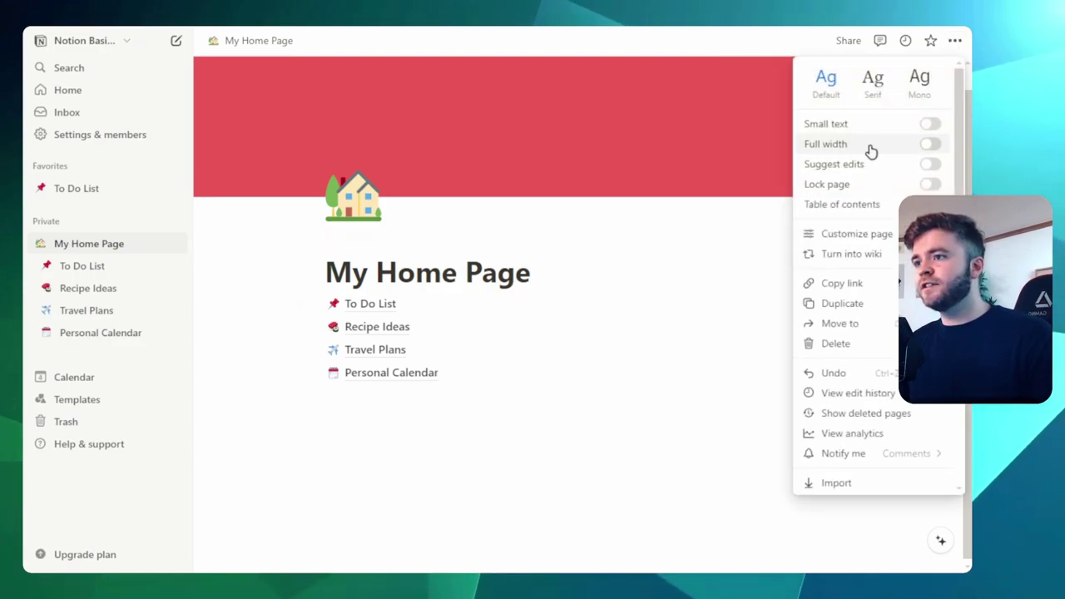
click(929, 144)
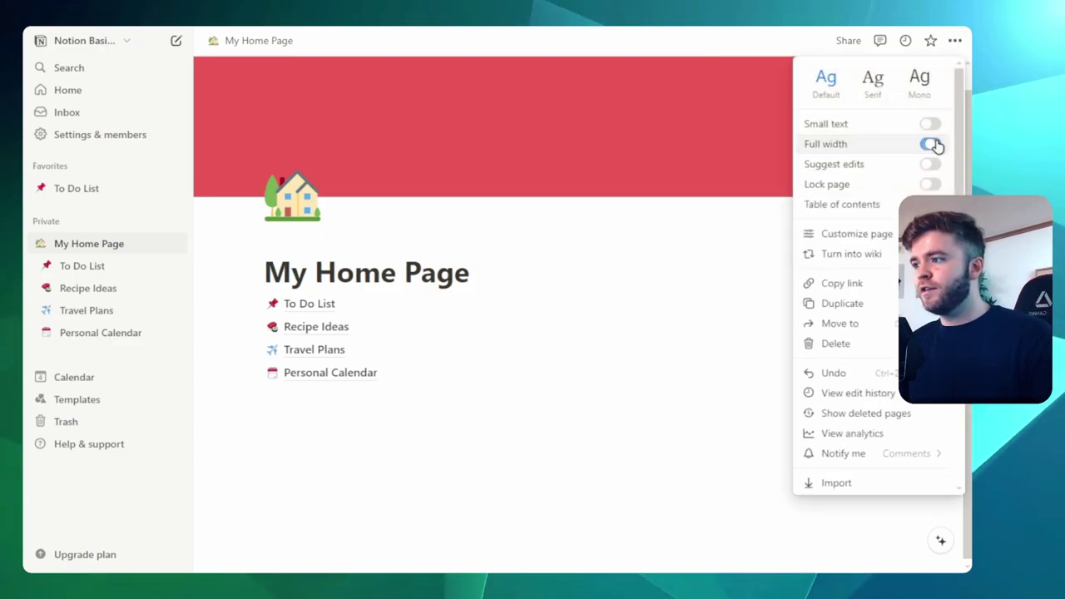
click(509, 280)
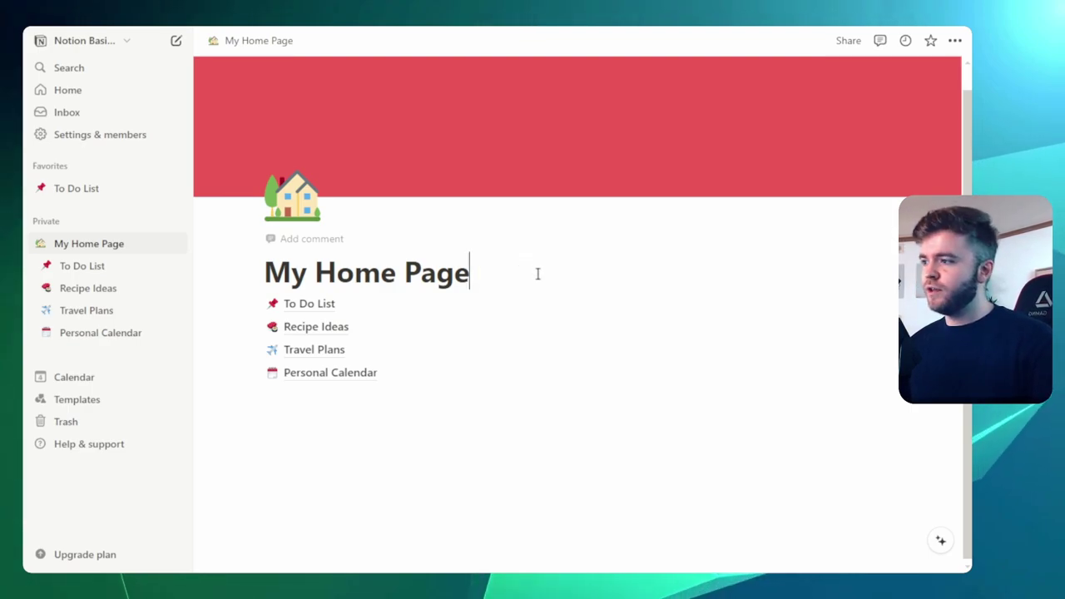
key(Return)
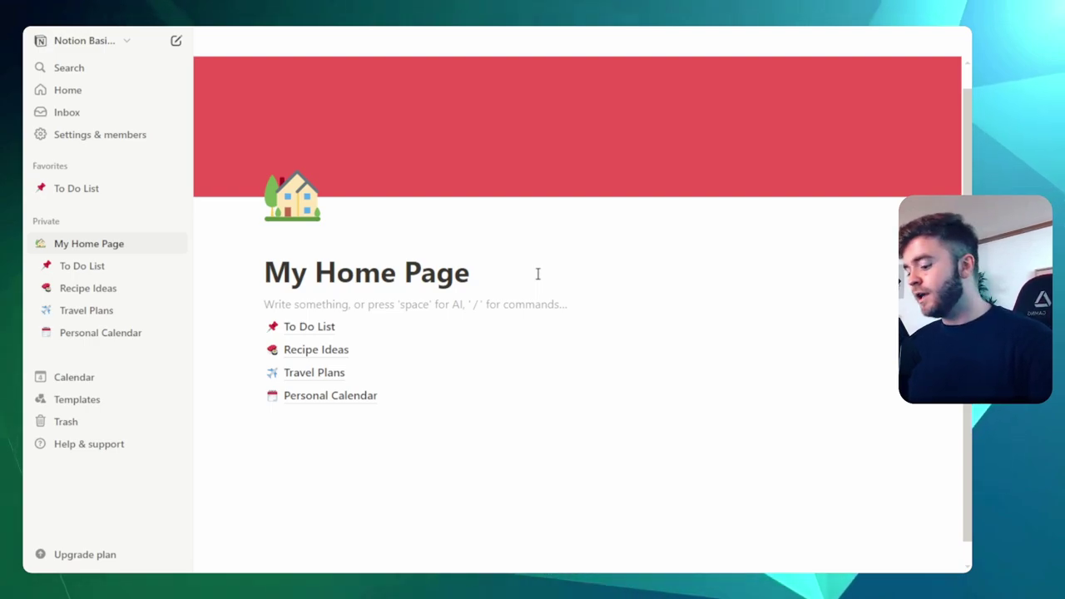
- Add a To Do List page link with /link and move it below Personal Calendar
text(/)
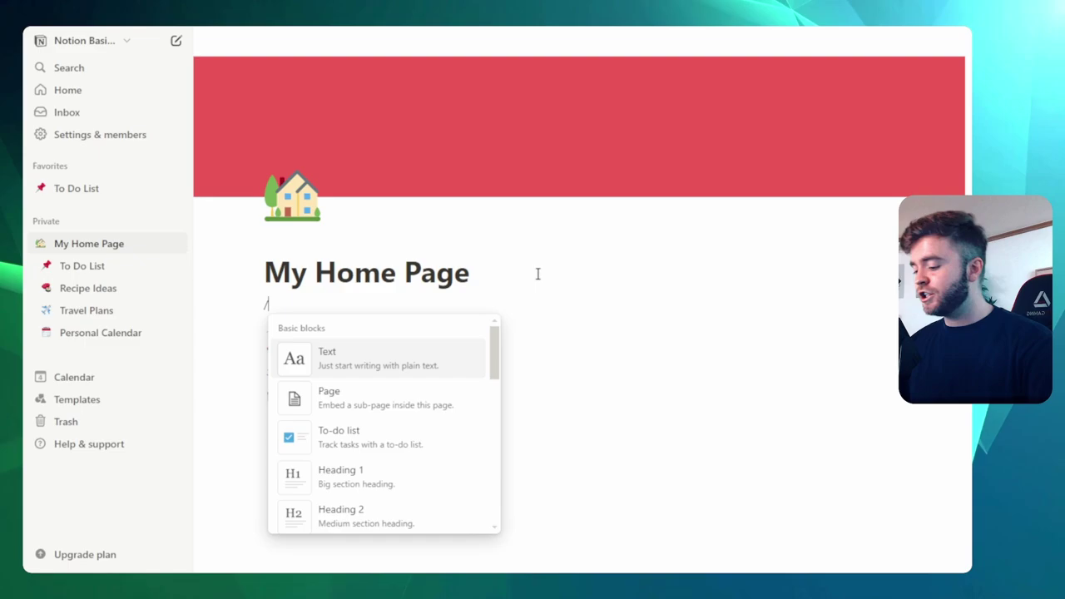
text(li)
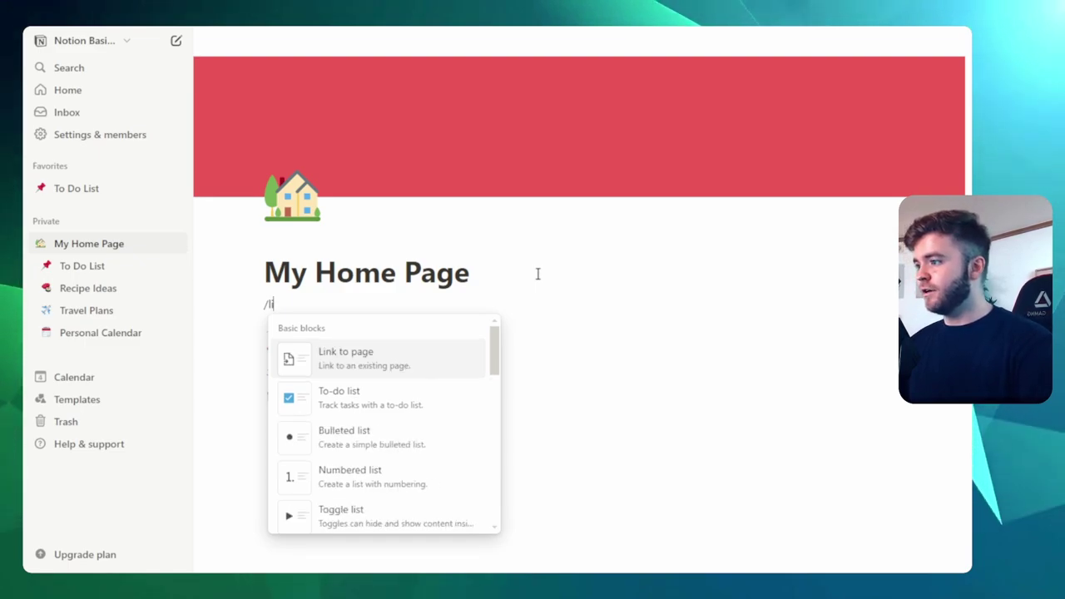
text(nk)
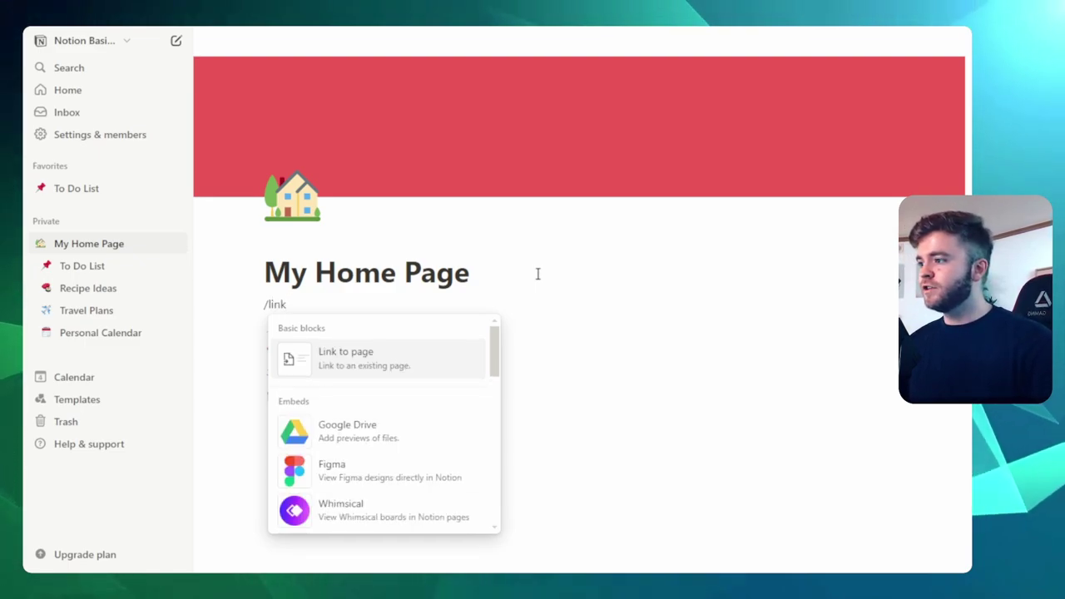
click(361, 363)
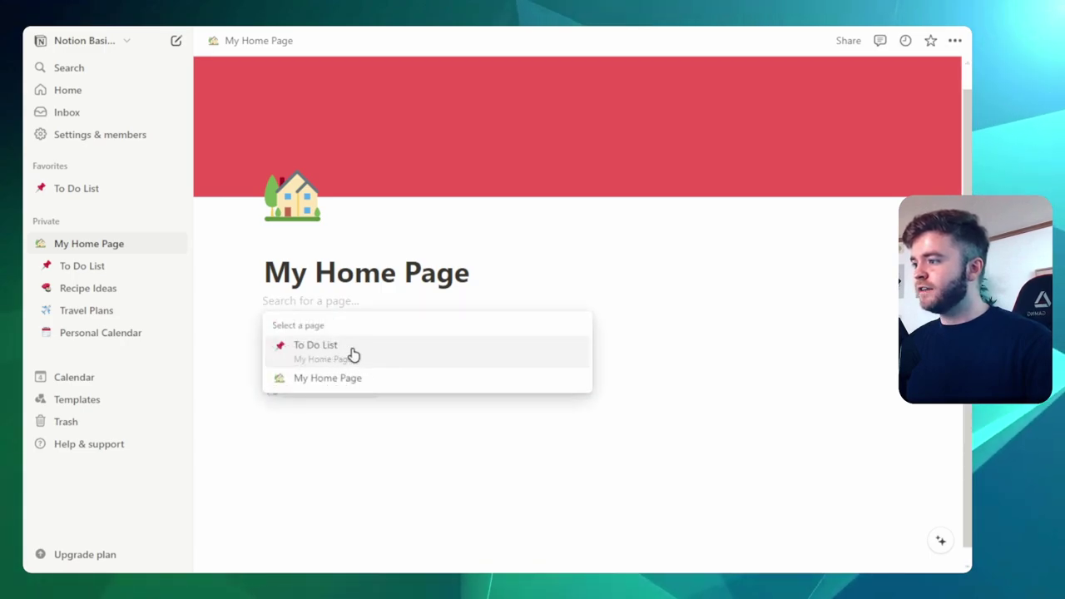
click(353, 354)
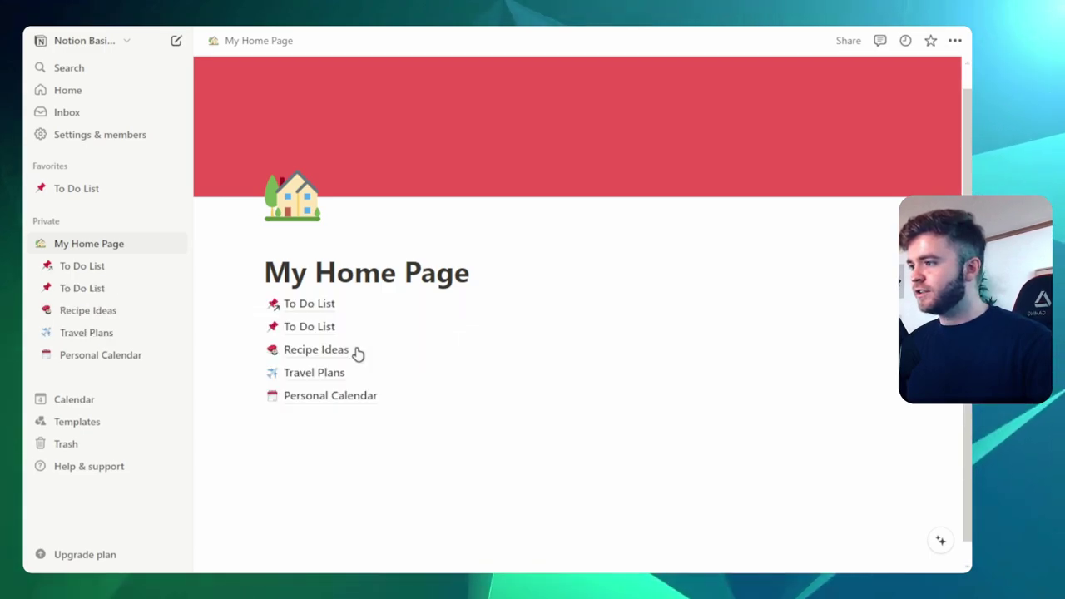
click(305, 329)
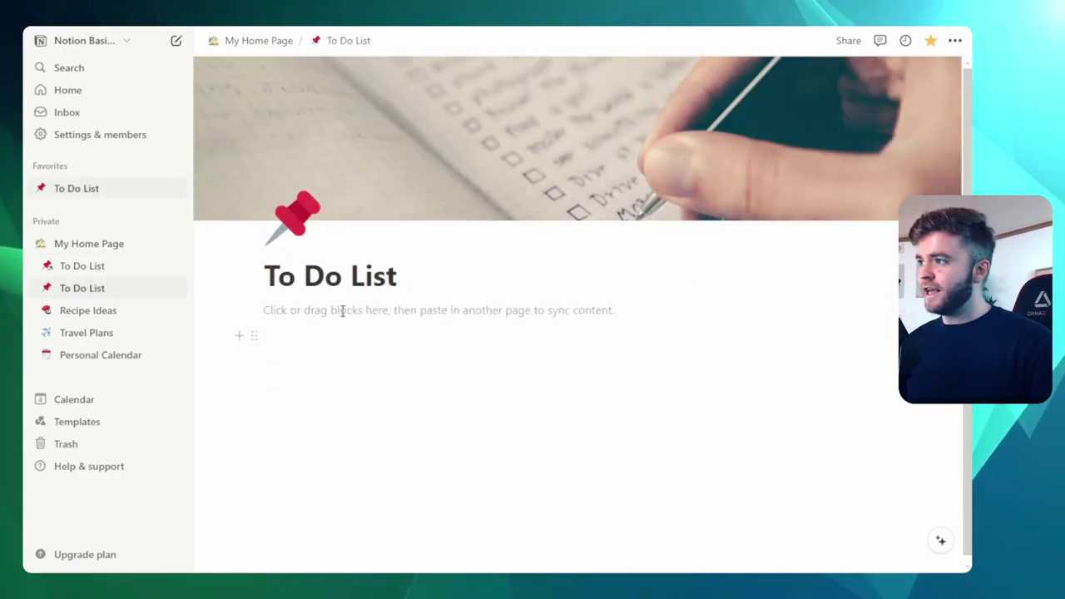
click(240, 40)
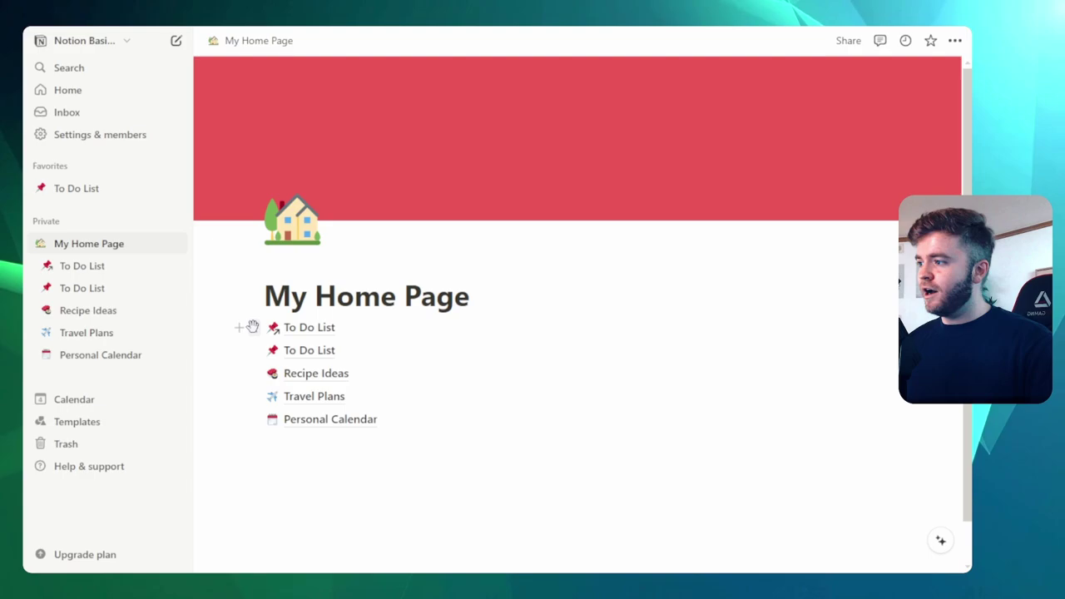
drag(252, 327, 344, 450)
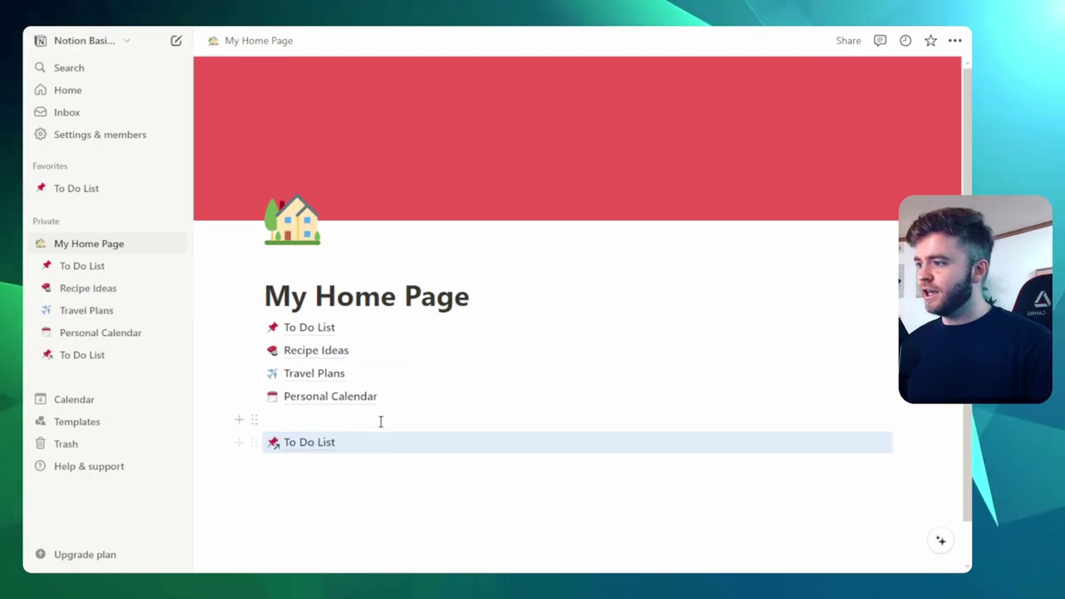
click(380, 422)
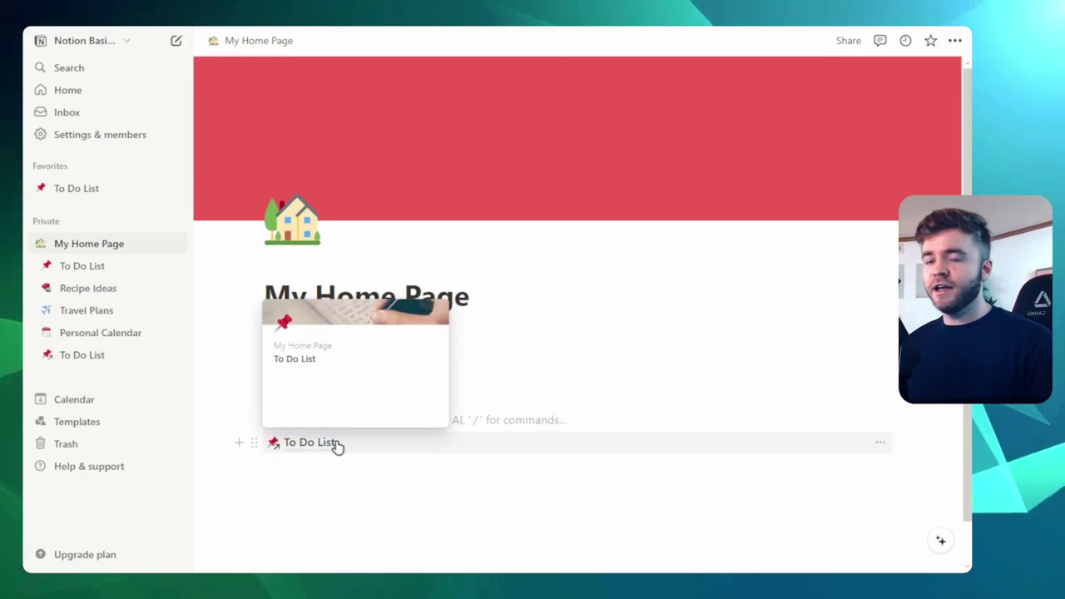
- Link the Recipe Ideas page and place it beside To Do List as a second column
click(296, 466)
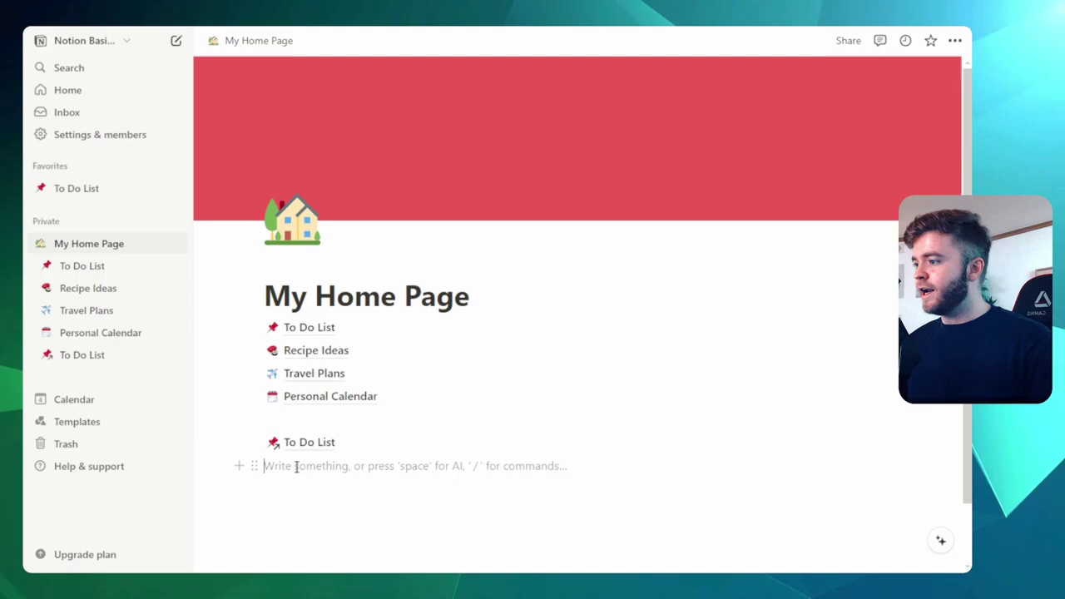
text(/)
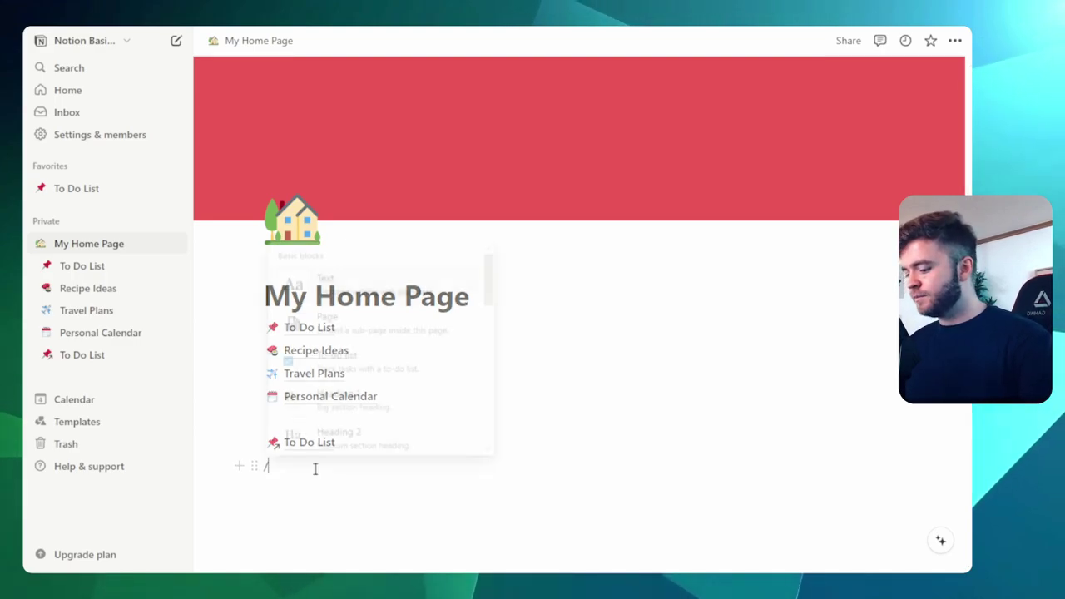
text(link)
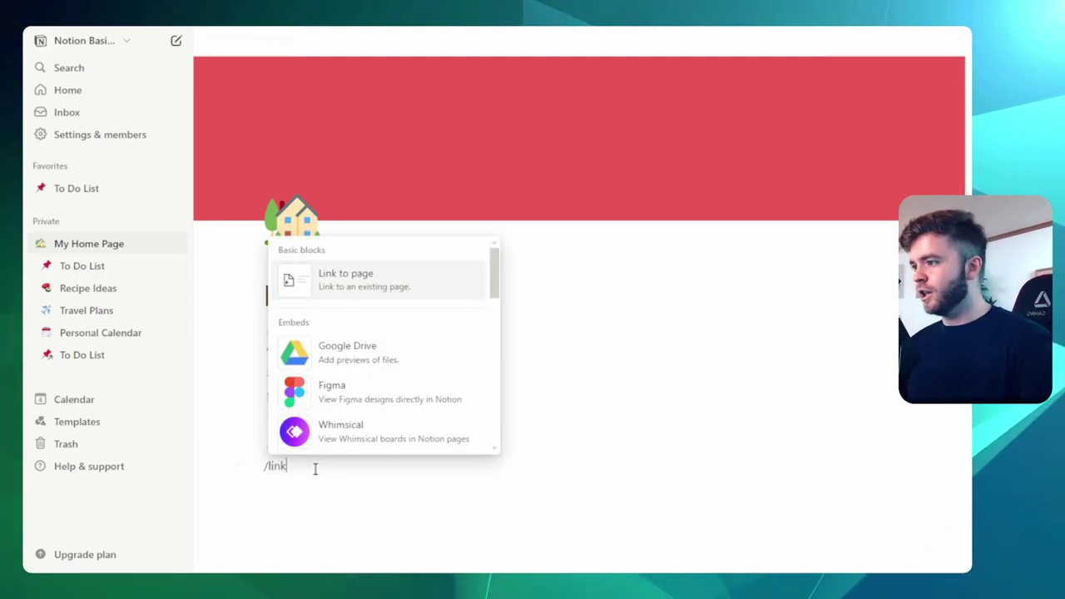
key(Return)
text(recipe)
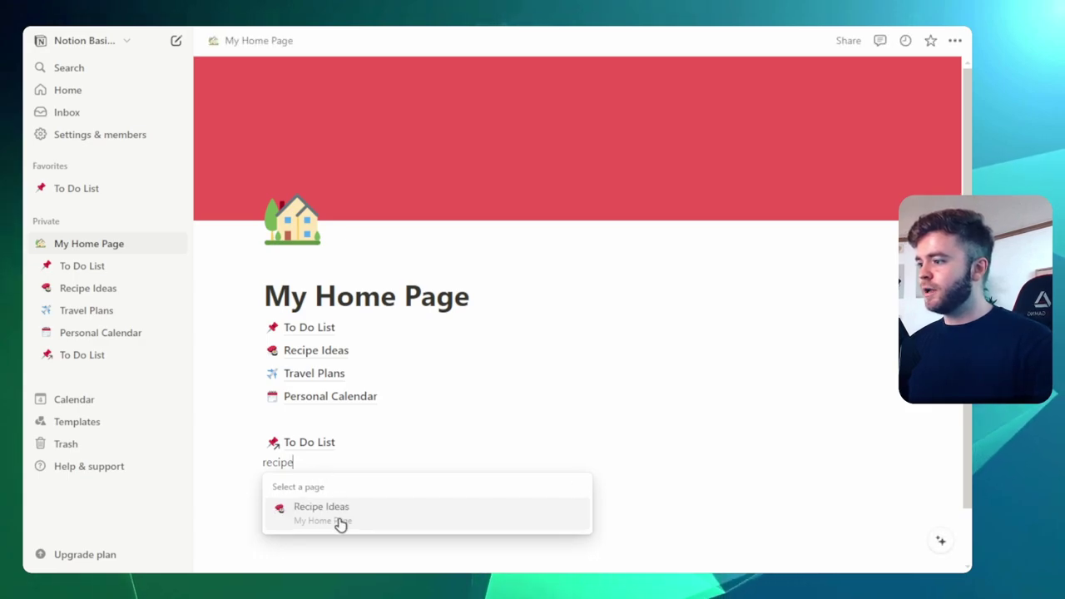
click(340, 524)
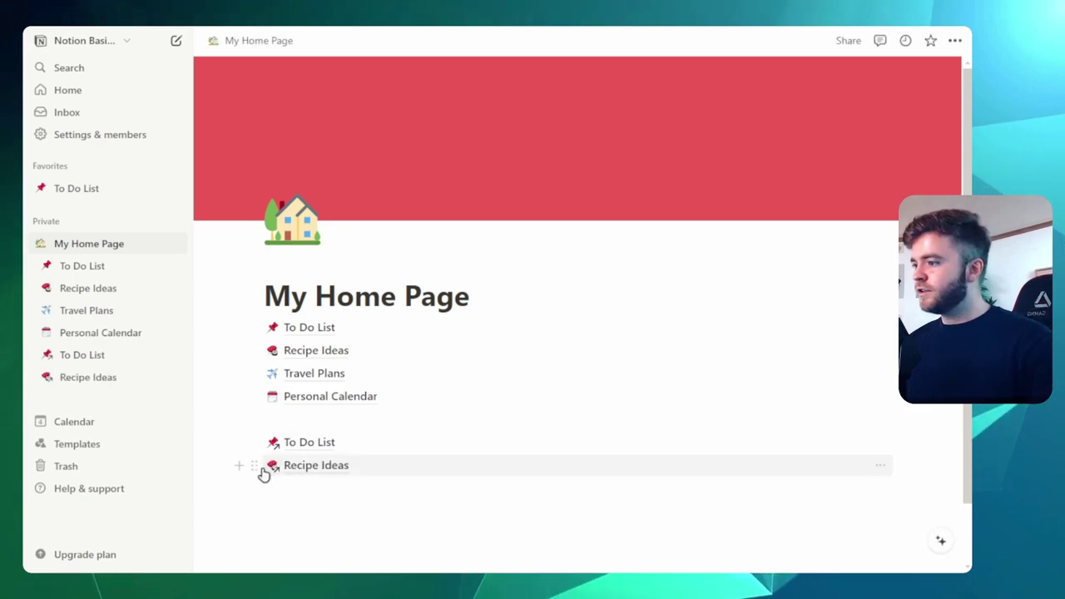
drag(259, 466, 898, 450)
- Add links to the Travel Plans and Personal Calendar pages below the row
click(321, 485)
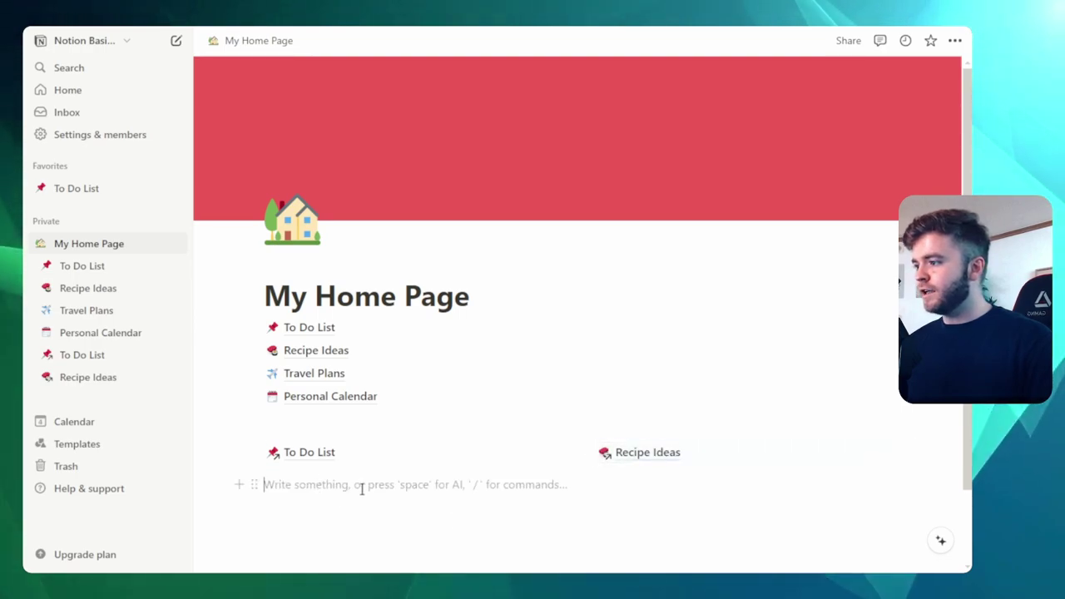
scroll(361, 488, down, 2)
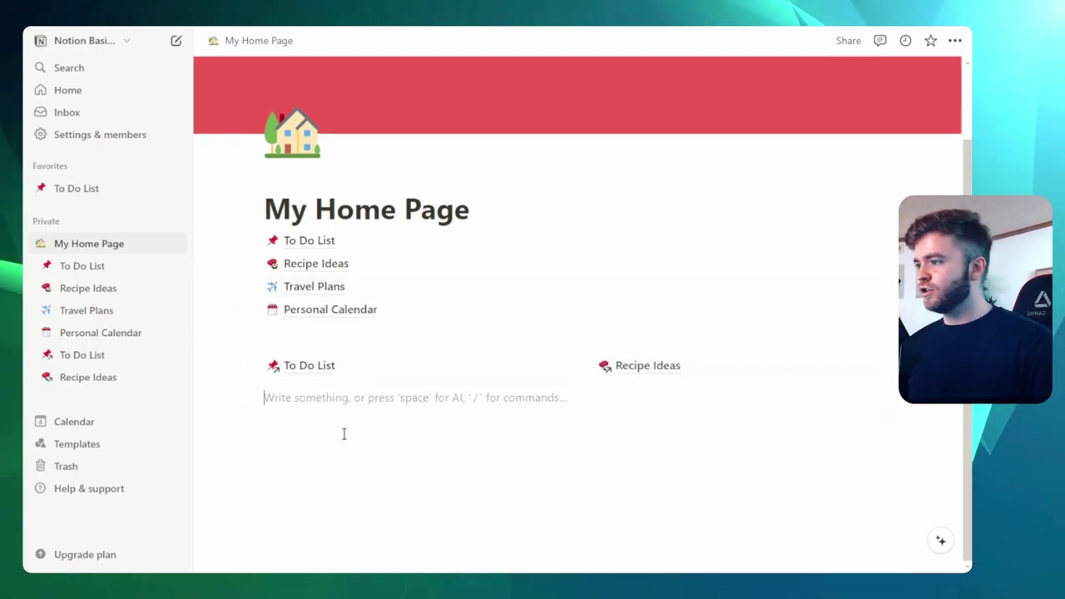
text(/link)
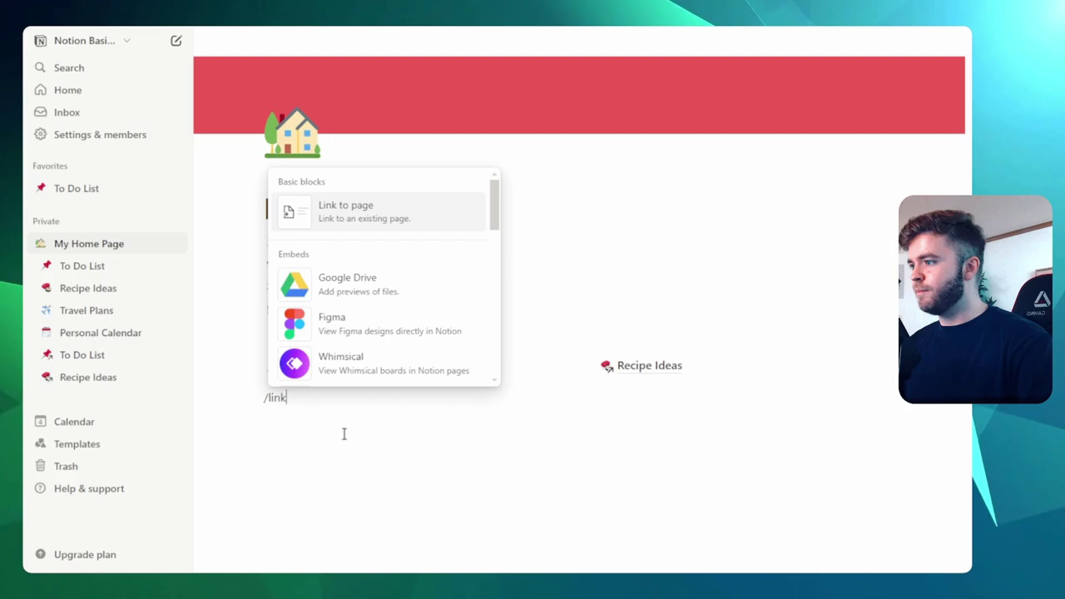
key(Return)
text(travel)
key(Return)
click(316, 439)
text(/link)
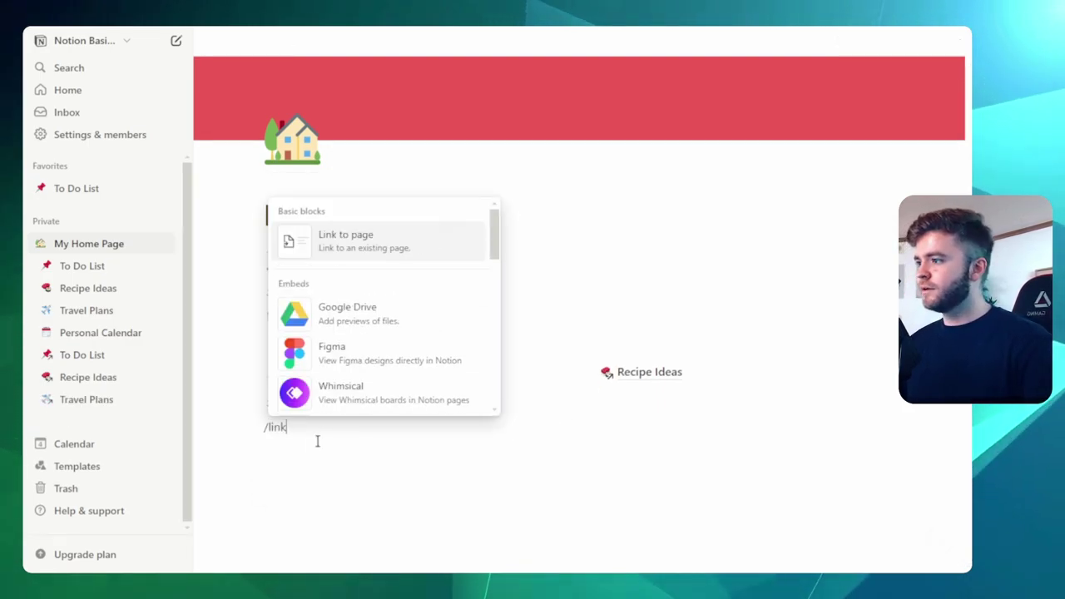
key(Return)
text(personal)
key(Return)
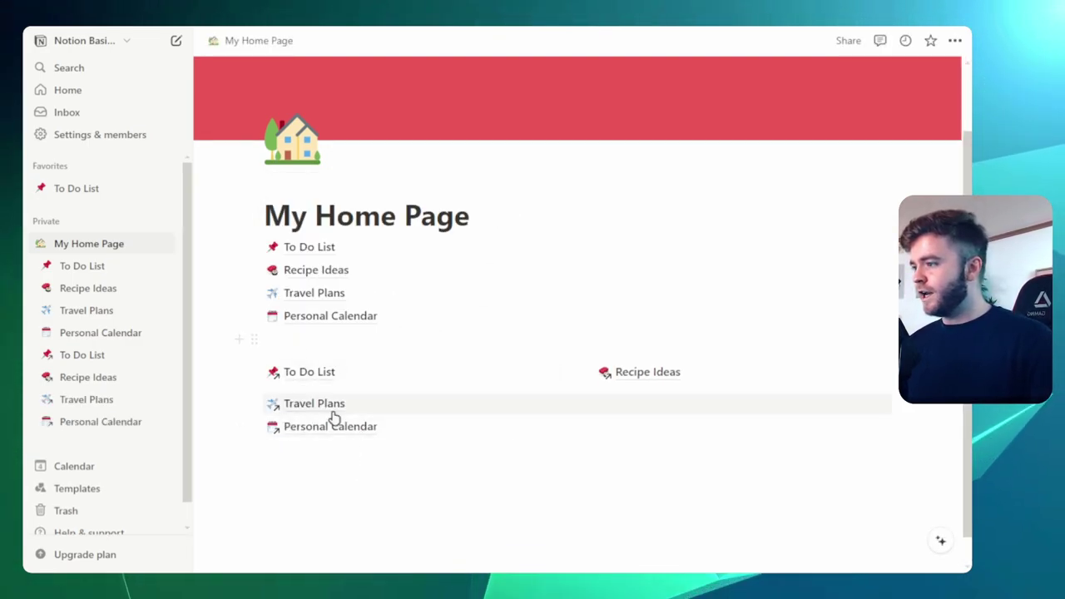
- Drag Travel Plans and Personal Calendar into the third and fourth columns
drag(254, 404, 895, 373)
drag(247, 405, 892, 382)
click(321, 363)
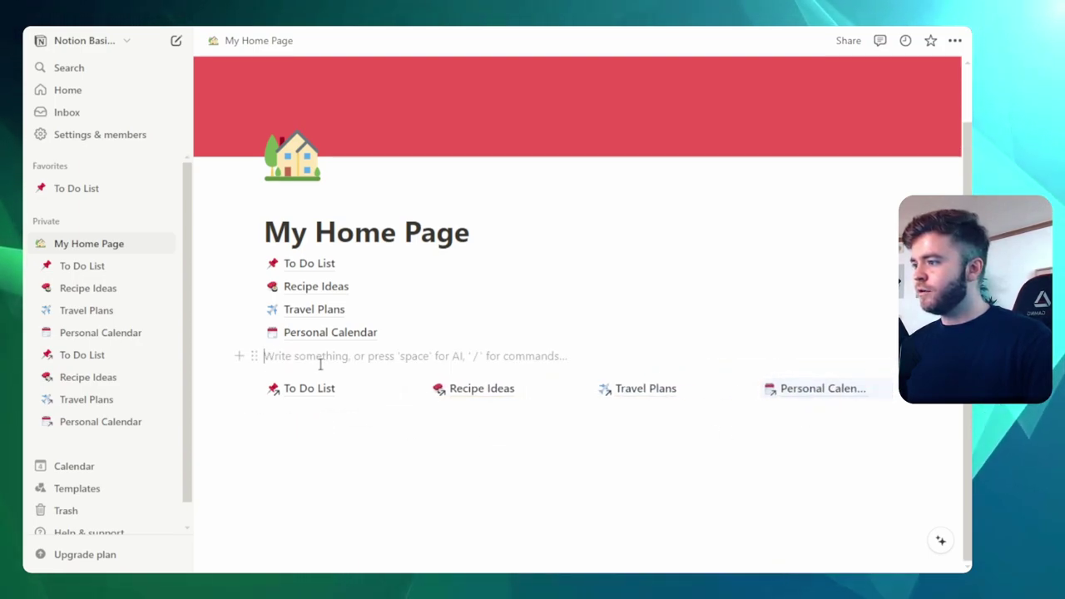
- Insert a divider line above the four-link row
key(Return)
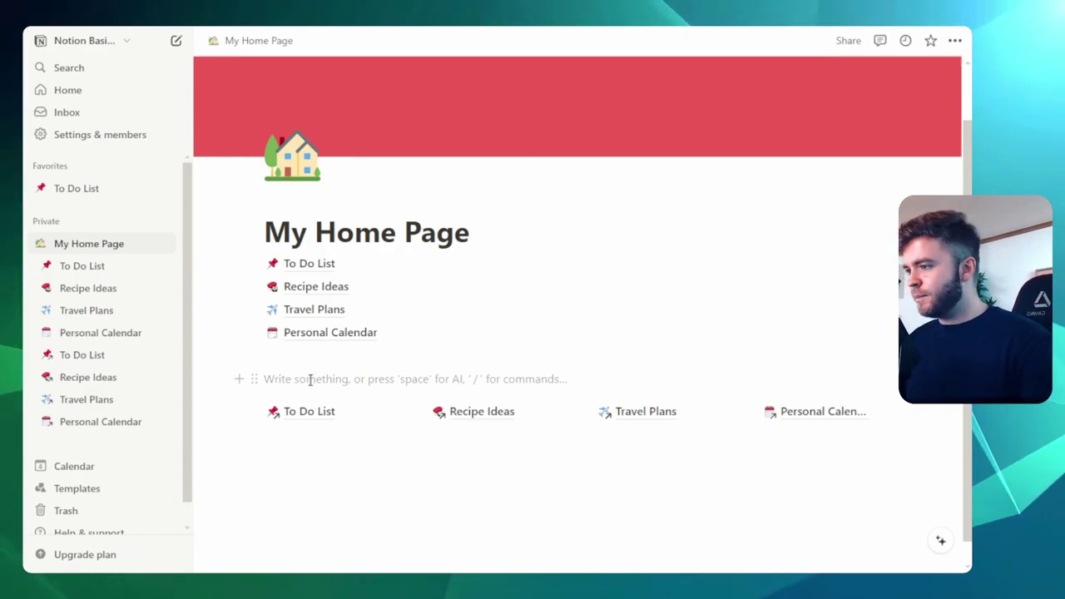
text(/)
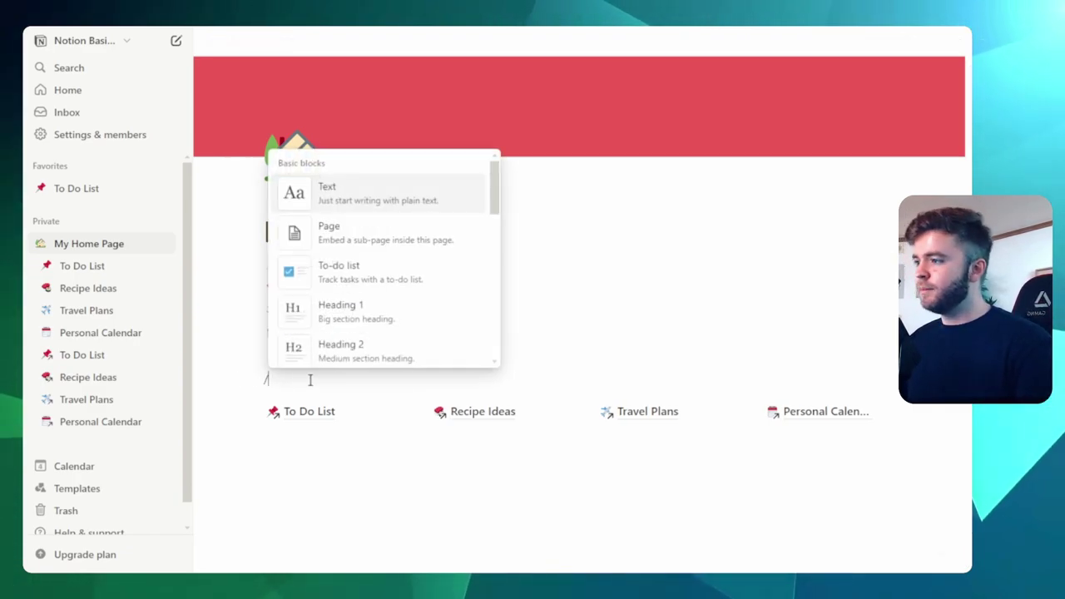
text(divi)
key(Return)
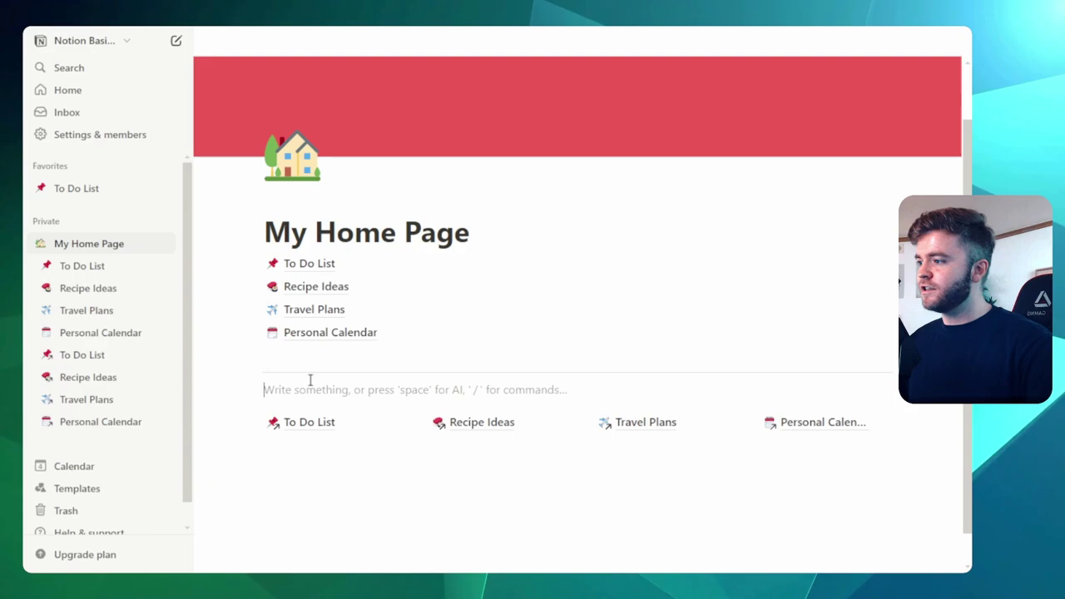
click(283, 435)
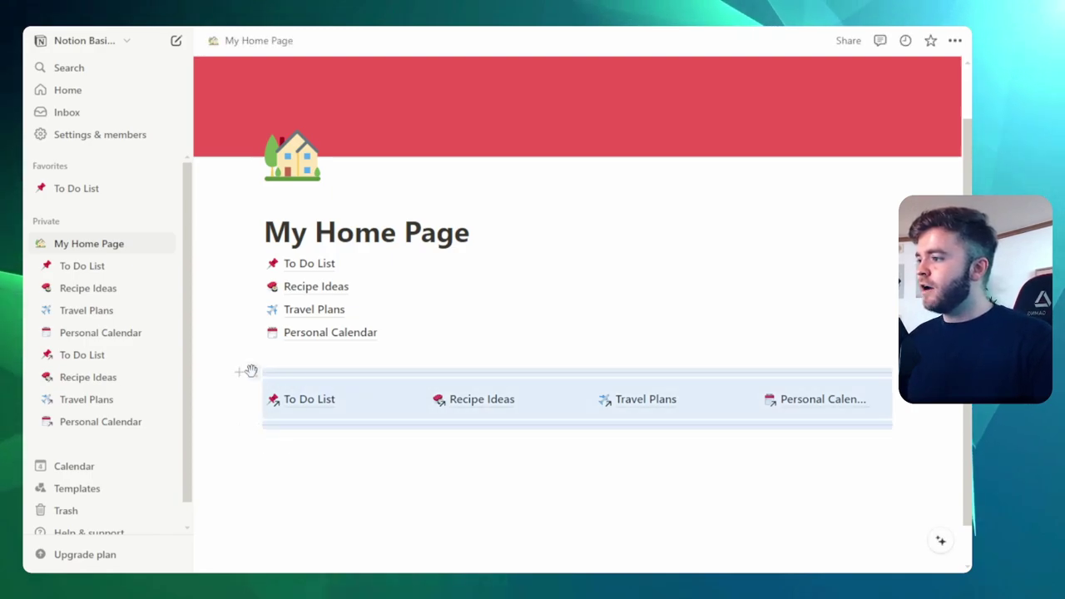
- Move the link row directly under the My Home Page title, above the page list
drag(249, 368, 305, 243)
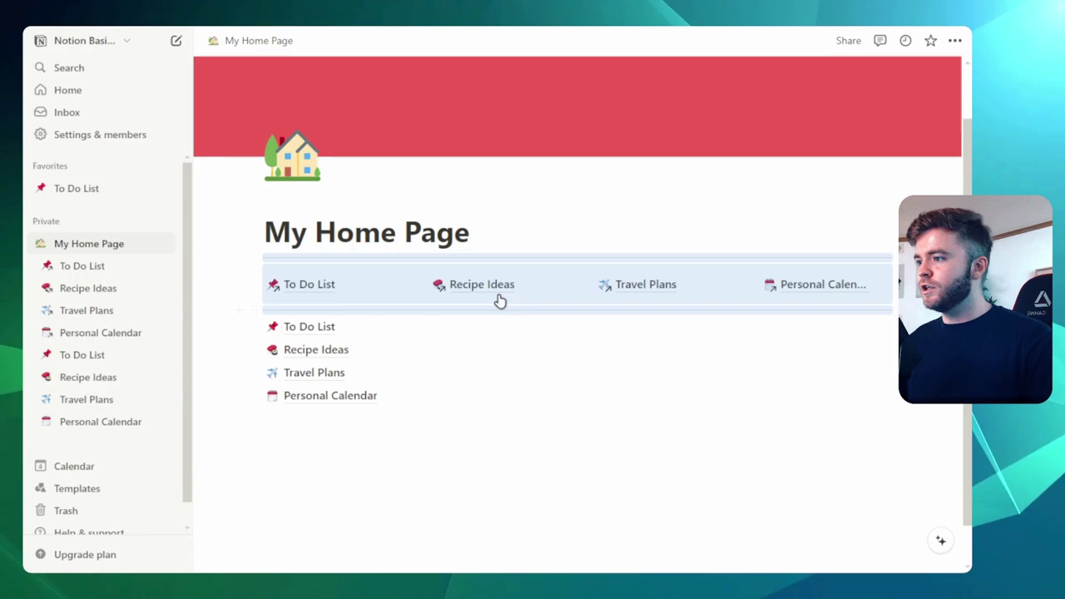
click(479, 231)
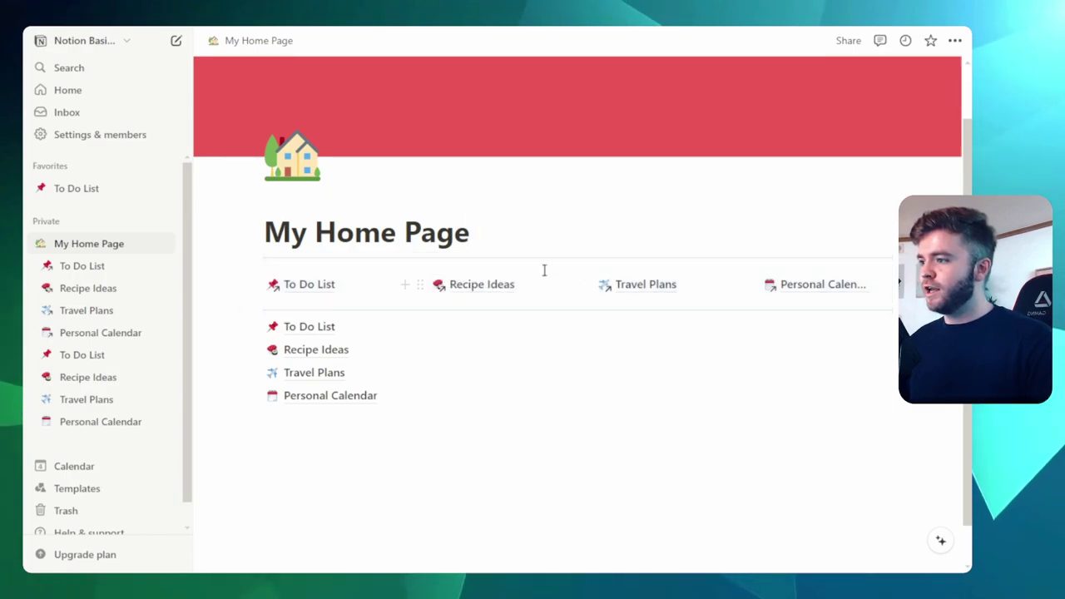
click(471, 317)
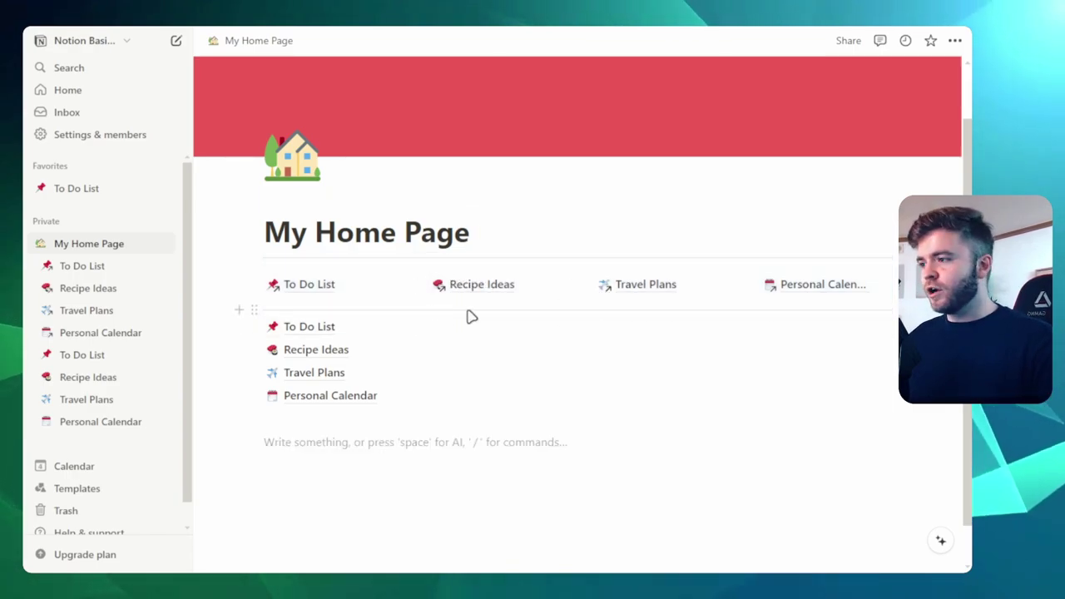
click(470, 317)
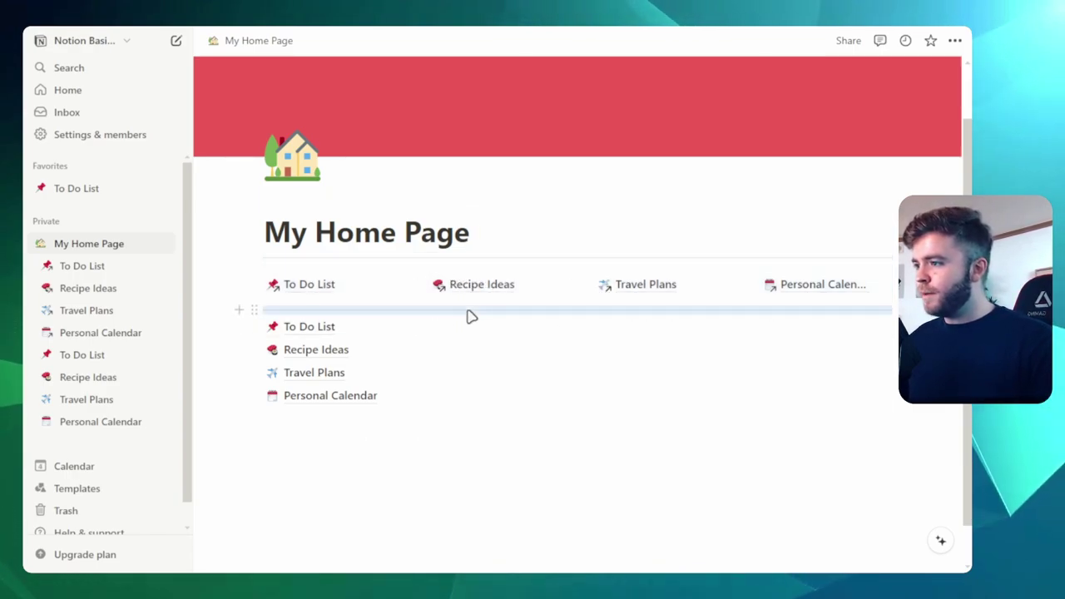
- Copy the four-link row and paste it into To Do List as a synced block
click(314, 264)
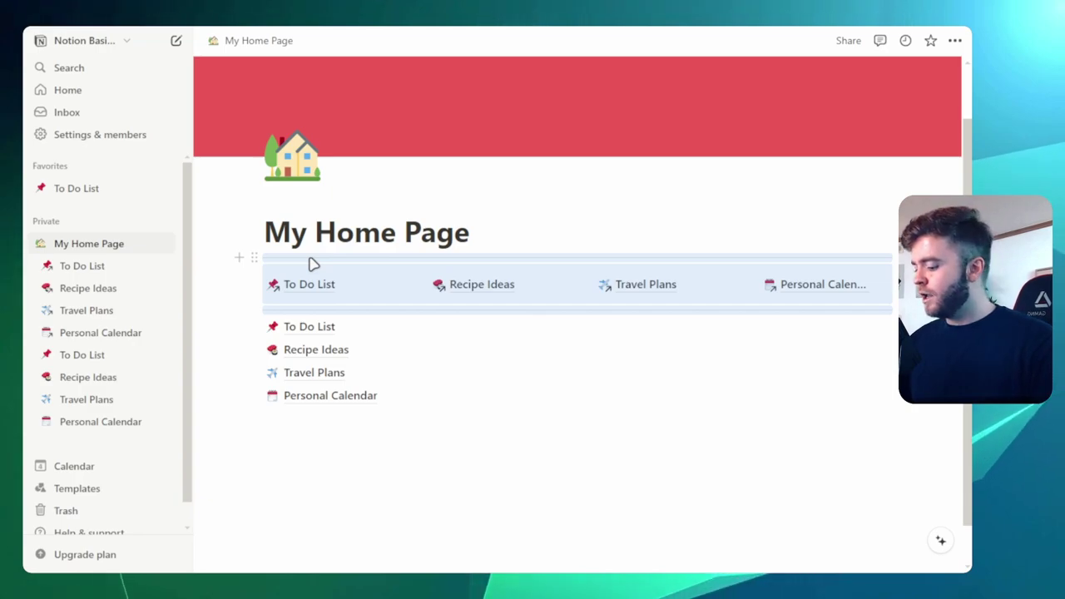
click(329, 328)
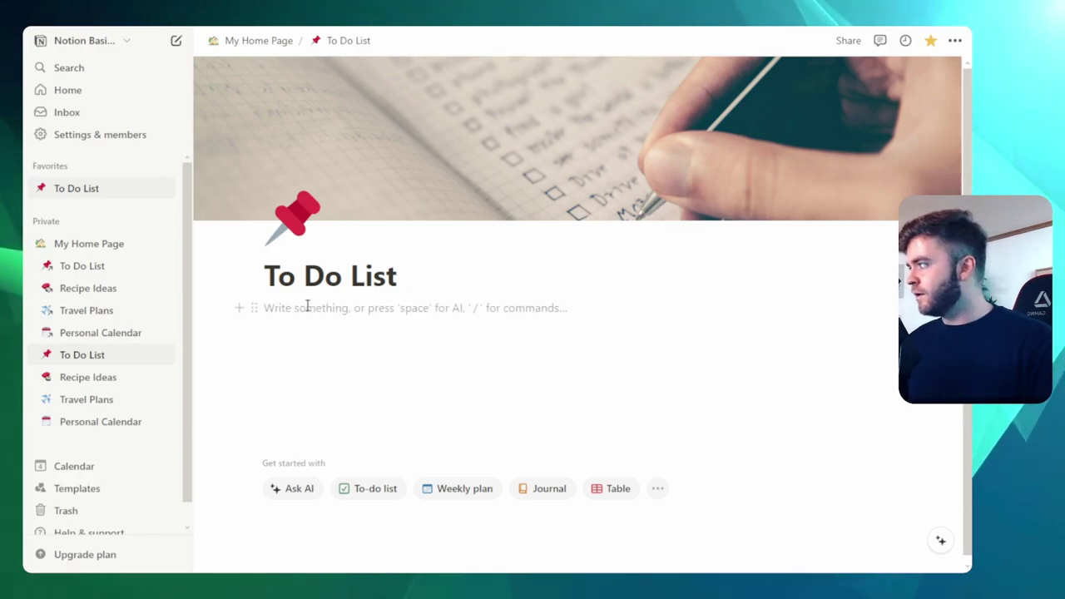
key(ctrl+v)
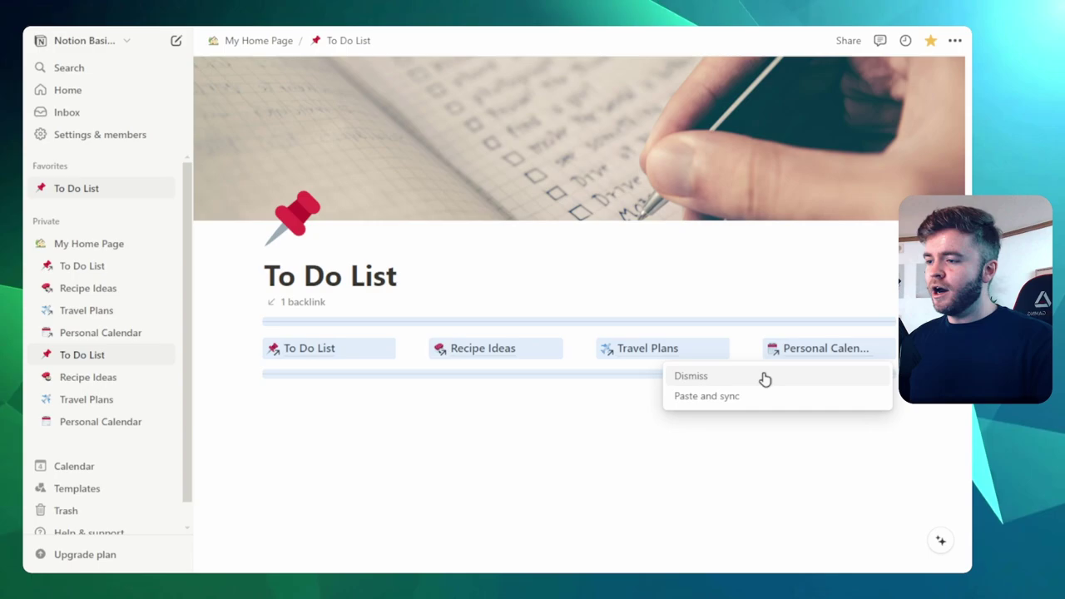
click(697, 402)
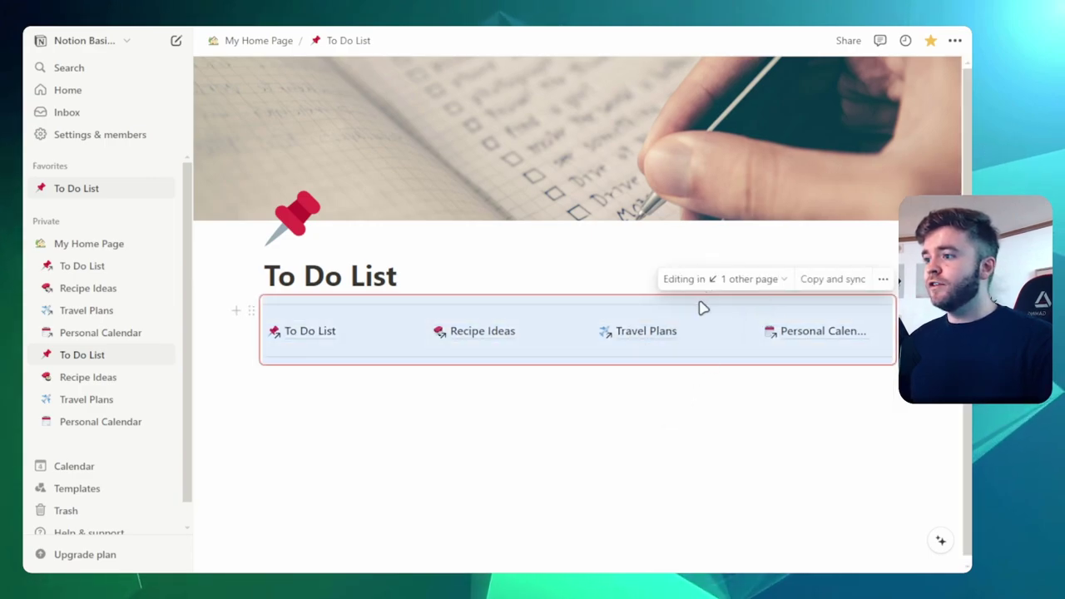
click(702, 370)
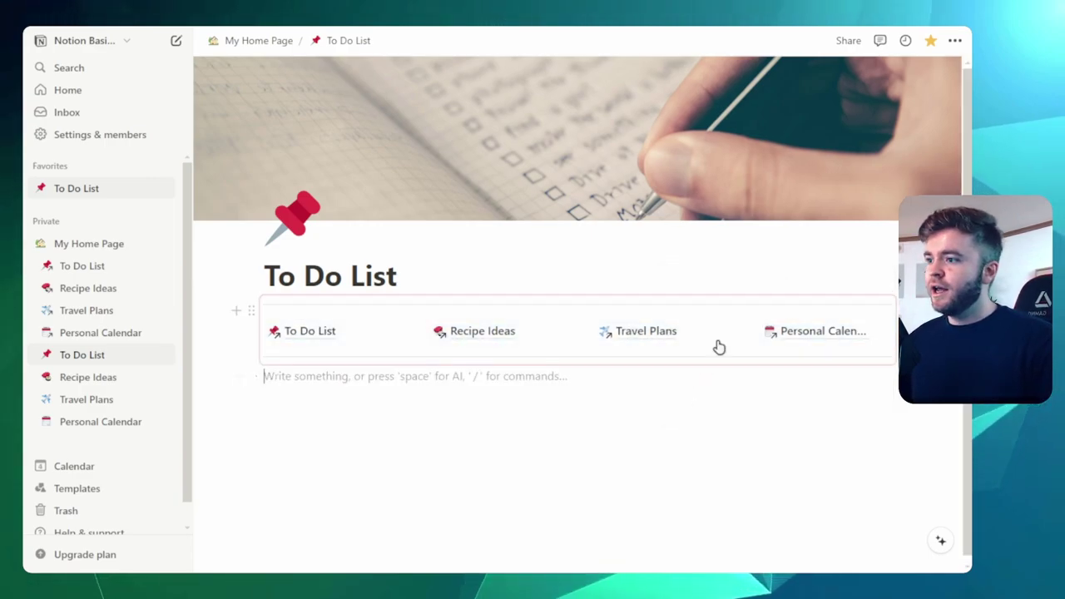
click(741, 303)
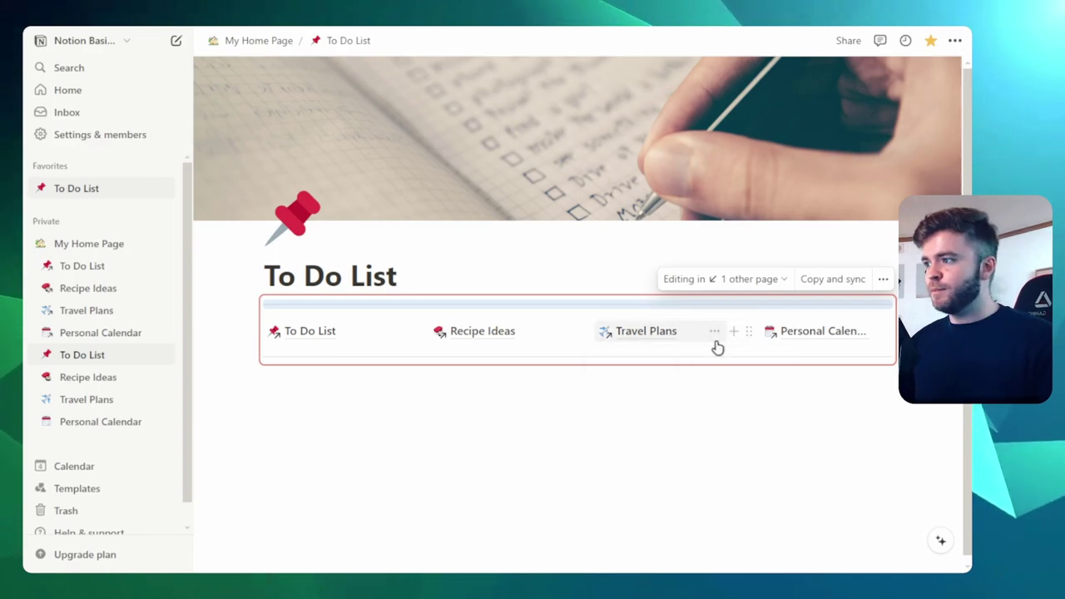
- Link My Home Page on itself, drag it into the synced row's first column, and check To Do List
click(258, 41)
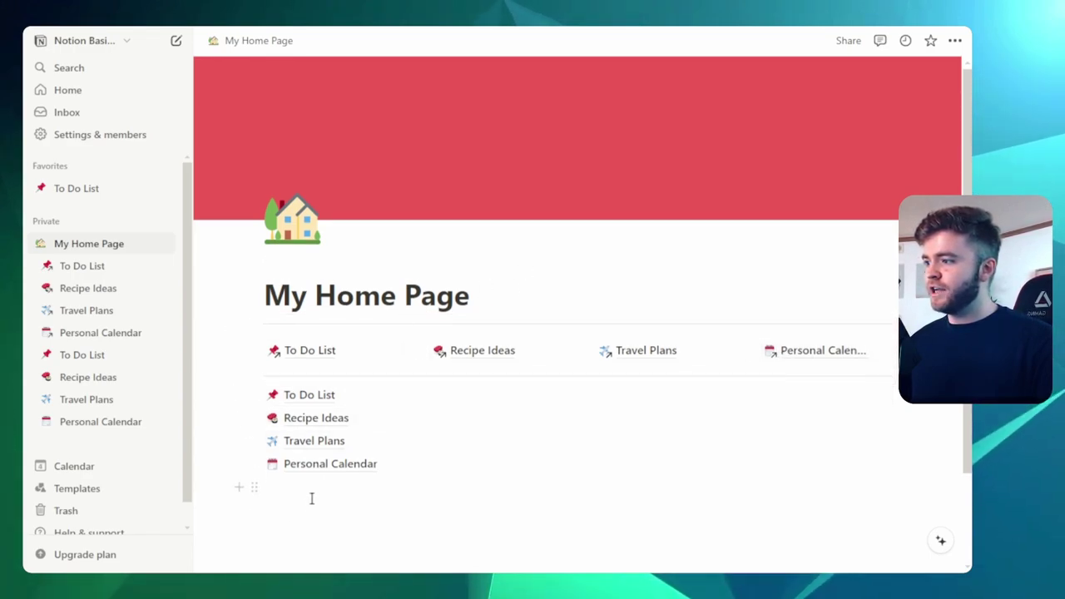
scroll(337, 405, down, 2)
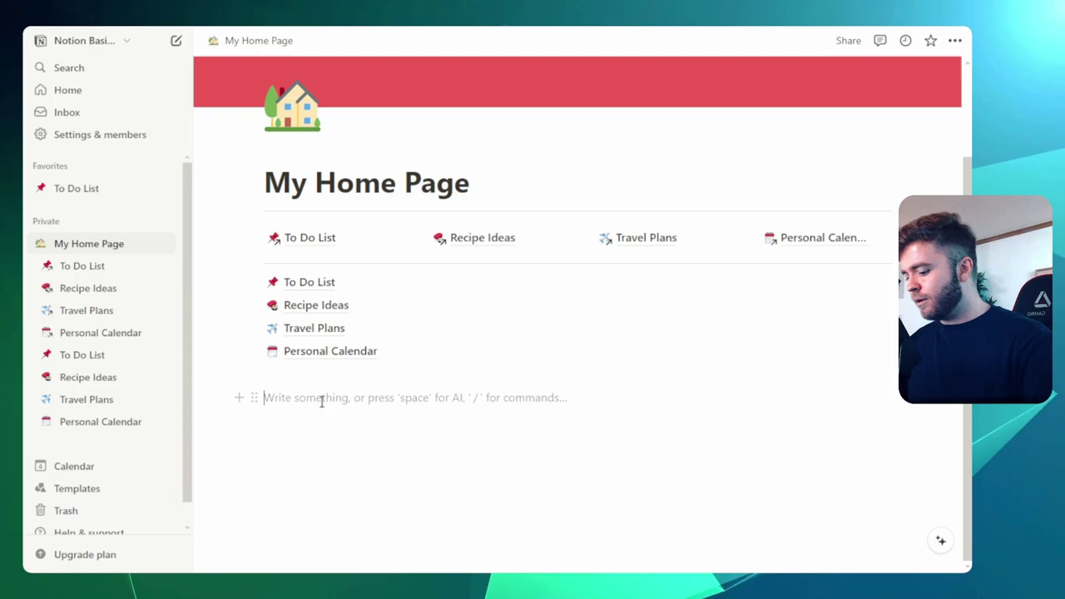
text(/link)
key(Return)
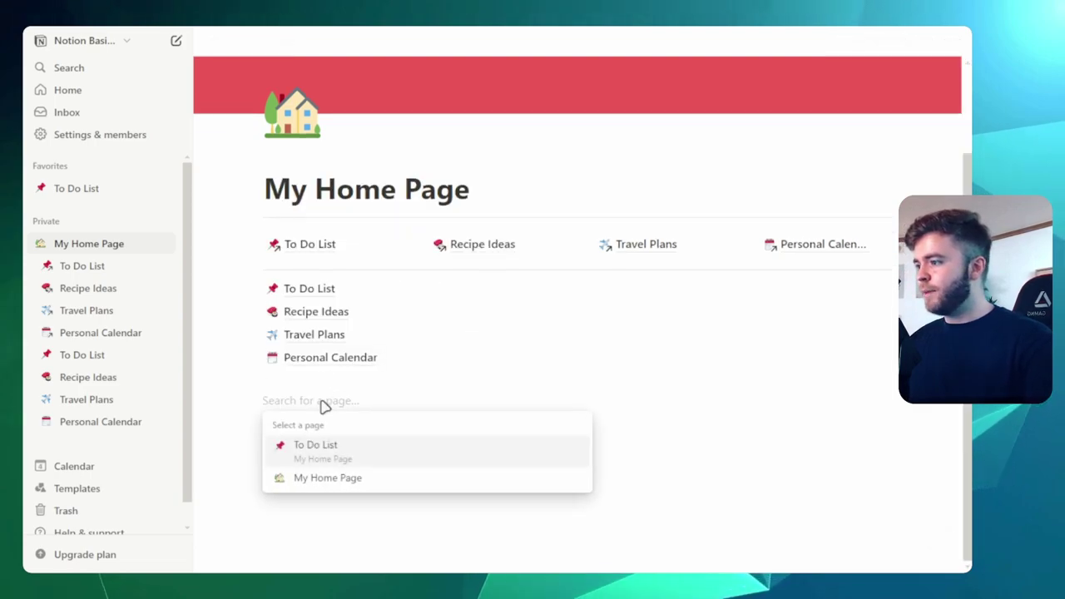
click(311, 477)
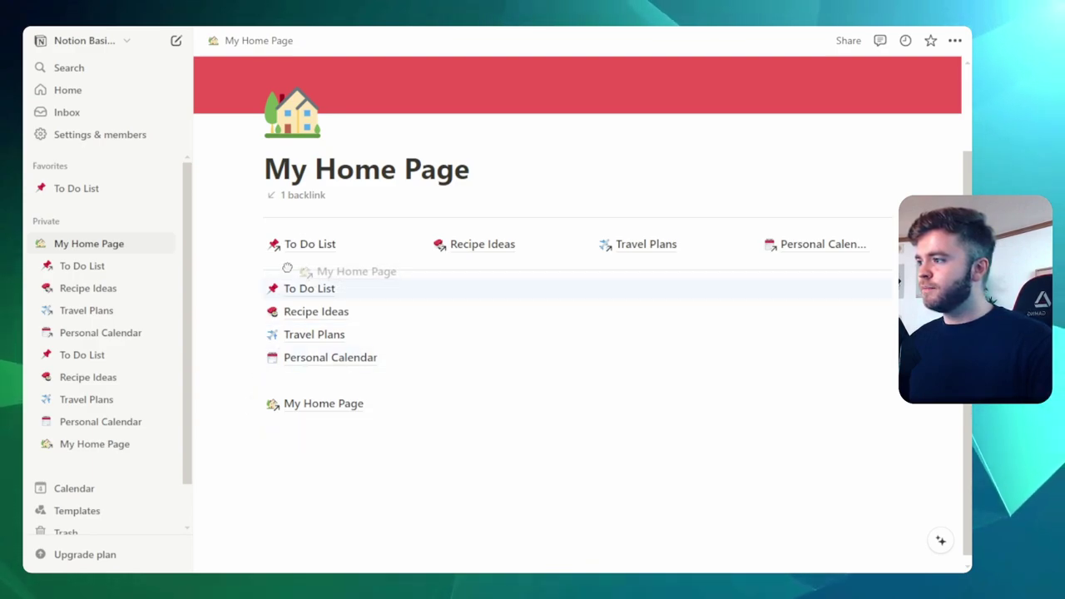
drag(287, 267, 380, 263)
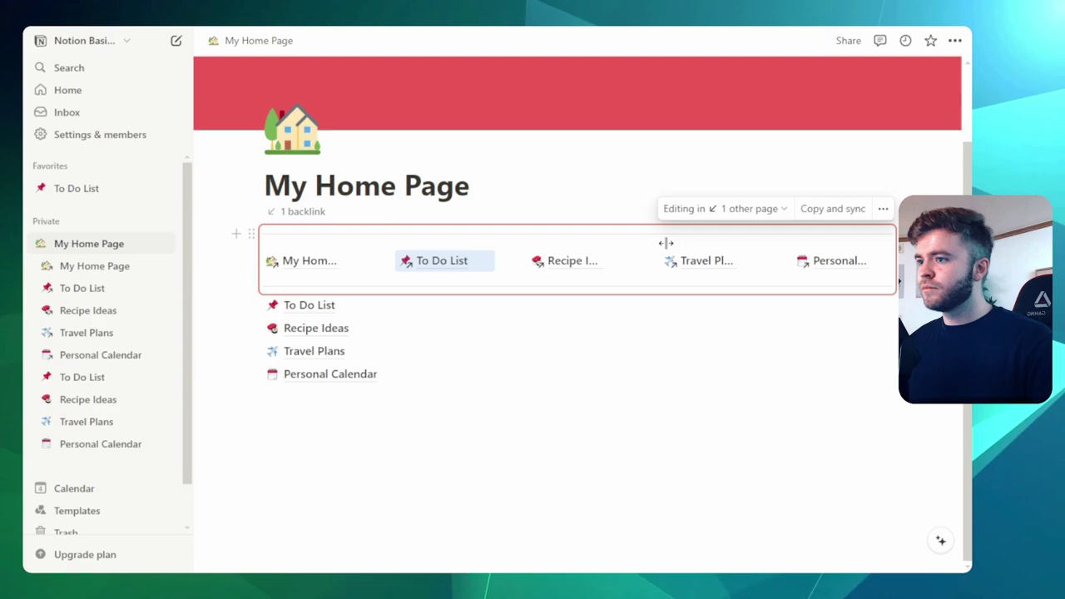
scroll(348, 268, up, 1)
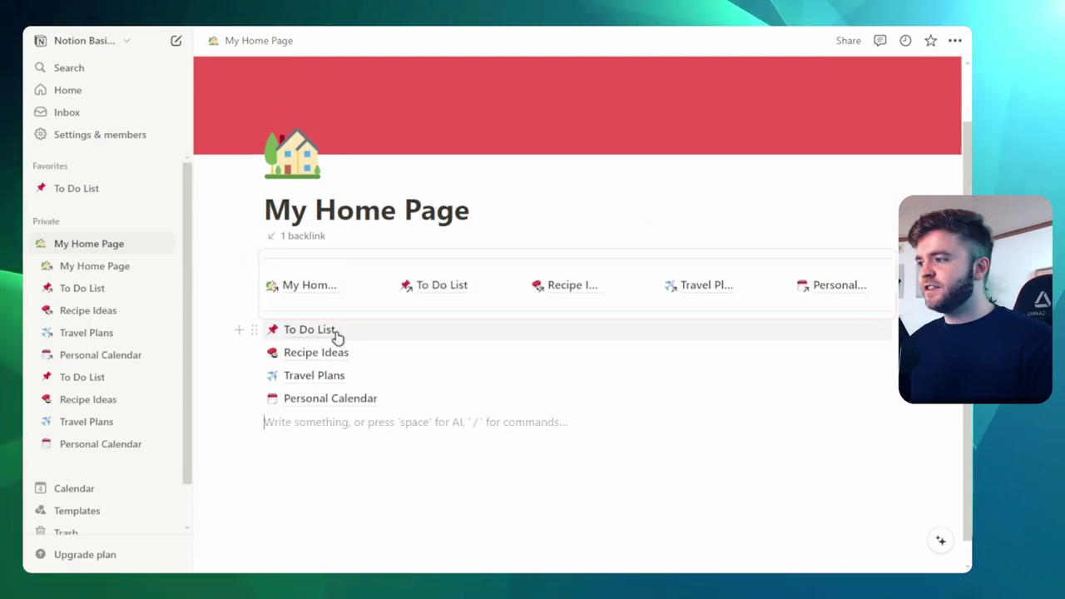
click(298, 332)
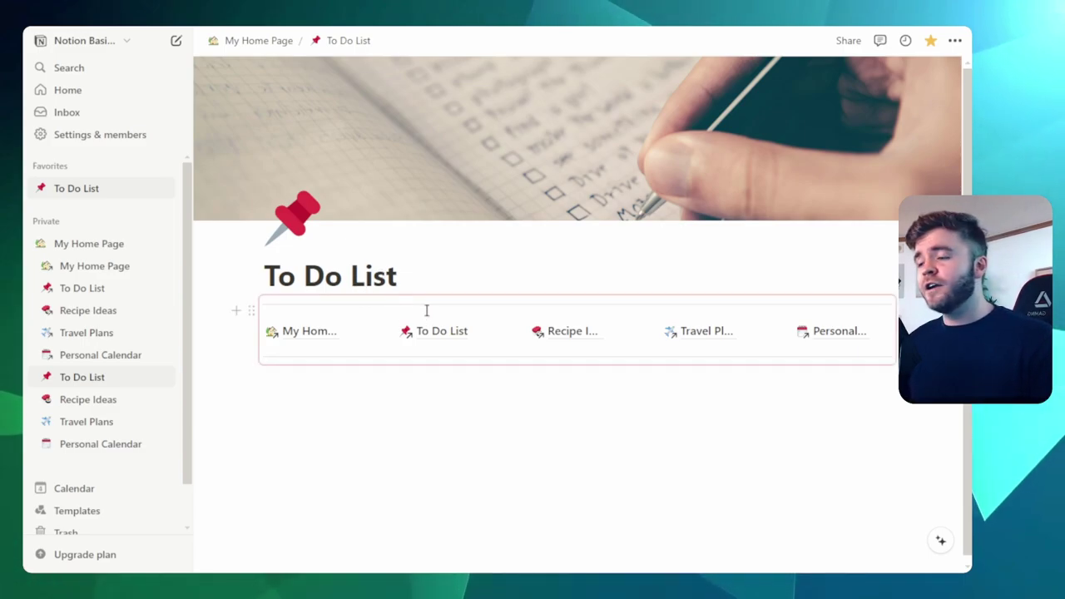
- Paste the synced link bar into Recipe Ideas and make that page full width
click(560, 335)
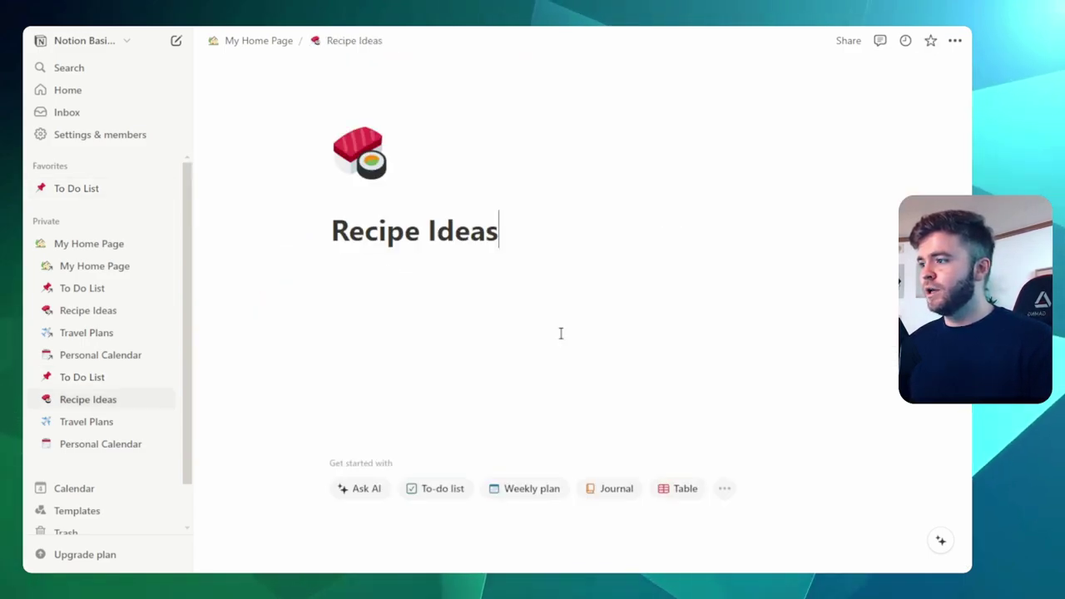
key(ctrl+v)
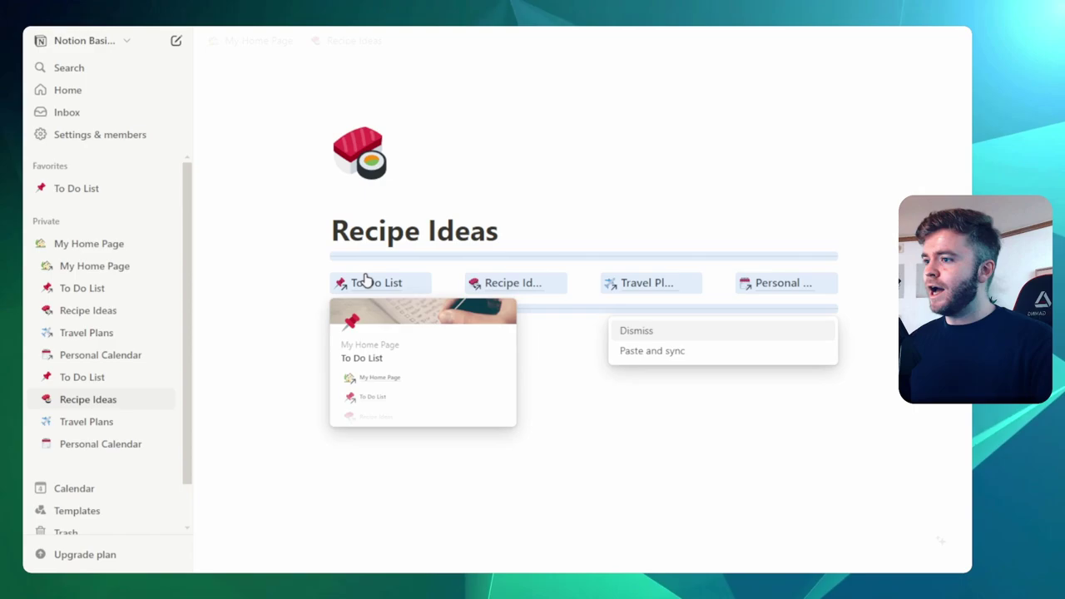
click(691, 357)
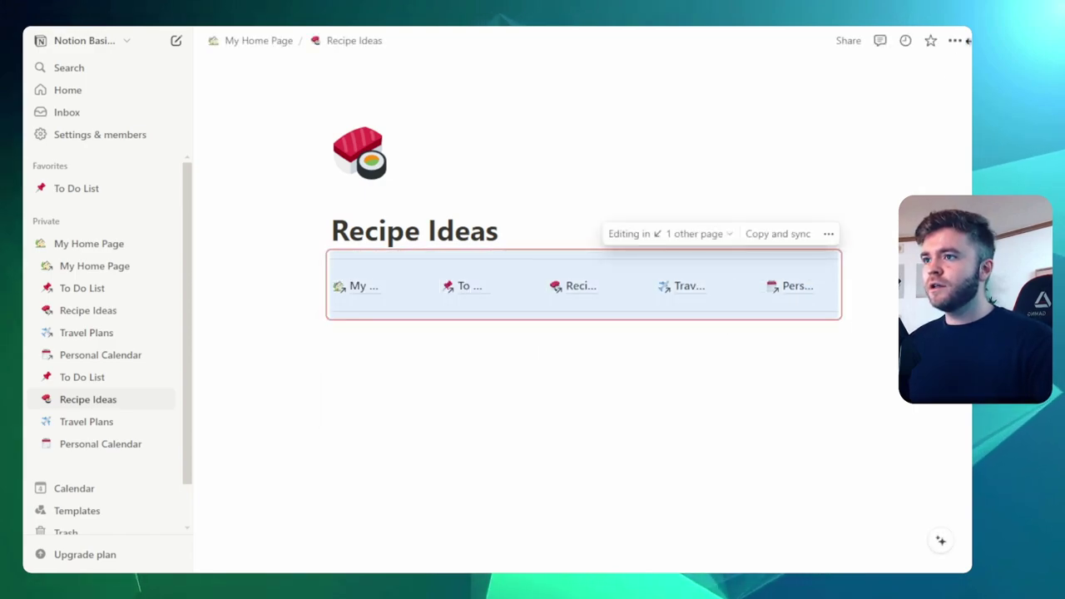
click(955, 40)
click(929, 143)
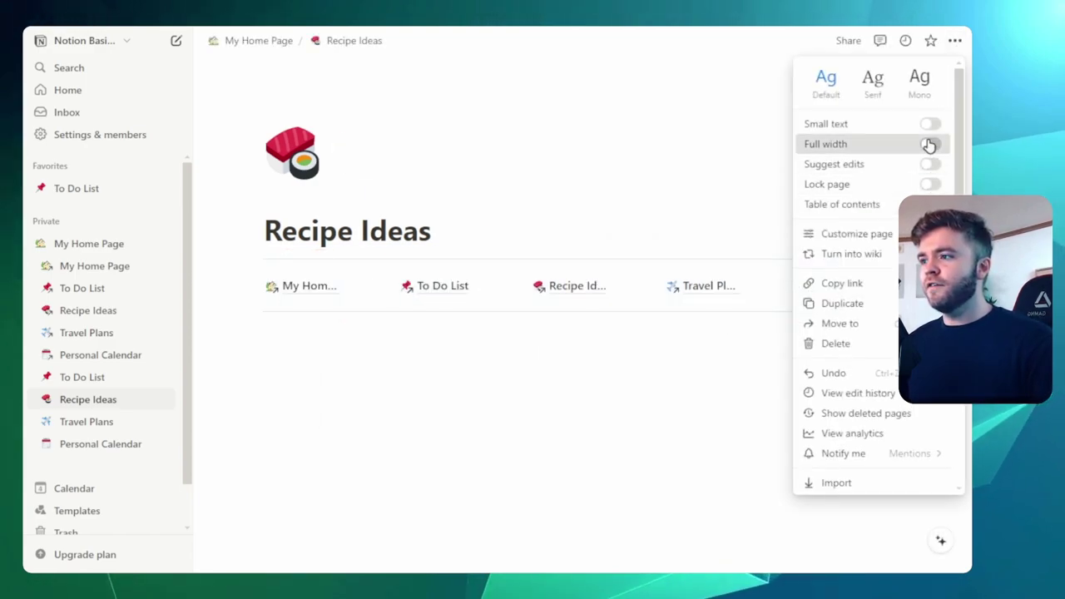
click(542, 338)
- Paste the synced link bar into Travel Plans and make that page full width
click(703, 291)
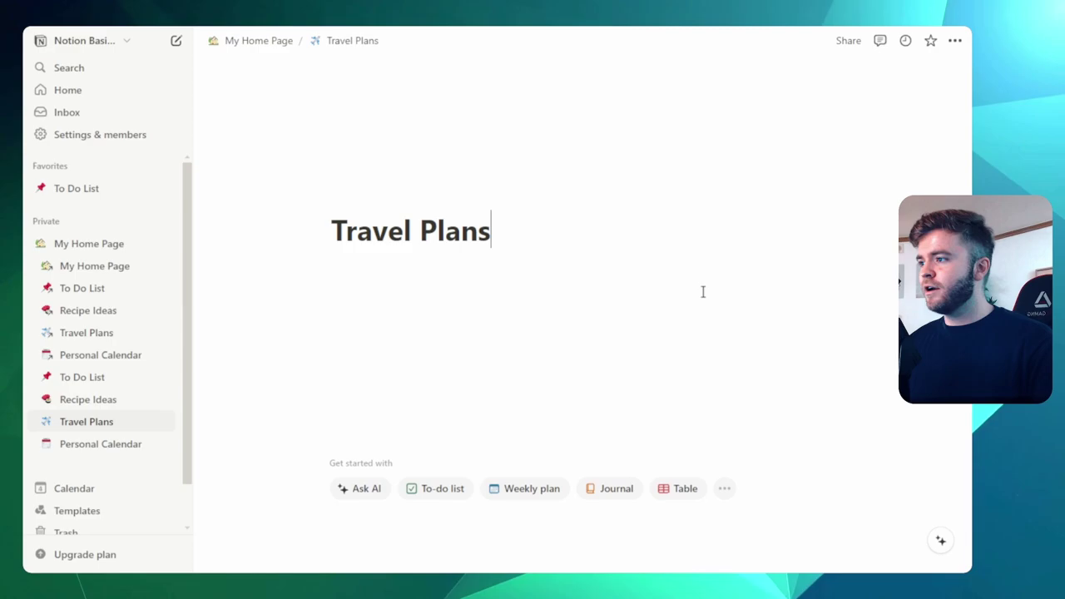
click(400, 263)
key(ctrl+v)
click(714, 350)
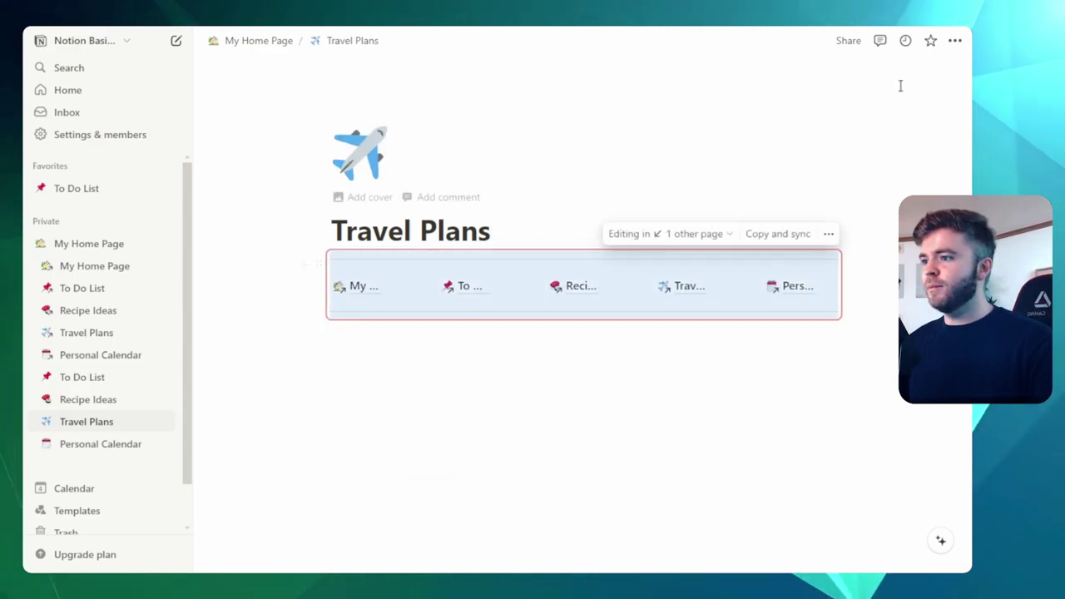
click(955, 40)
click(931, 144)
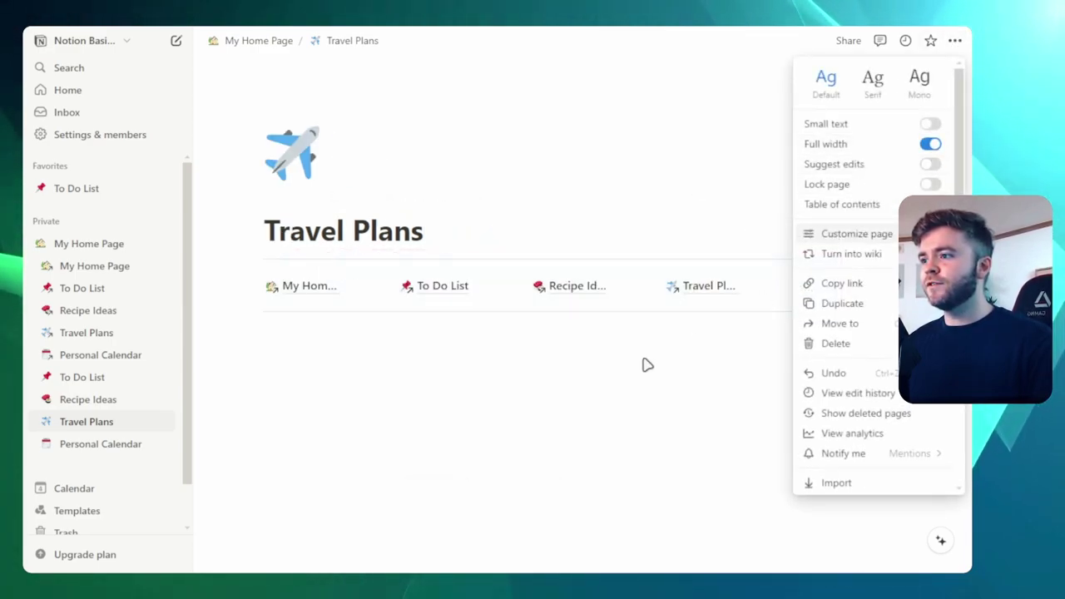
click(642, 364)
- Paste the synced link bar into Personal Calendar and make that page full width
click(840, 286)
click(372, 263)
key(ctrl+v)
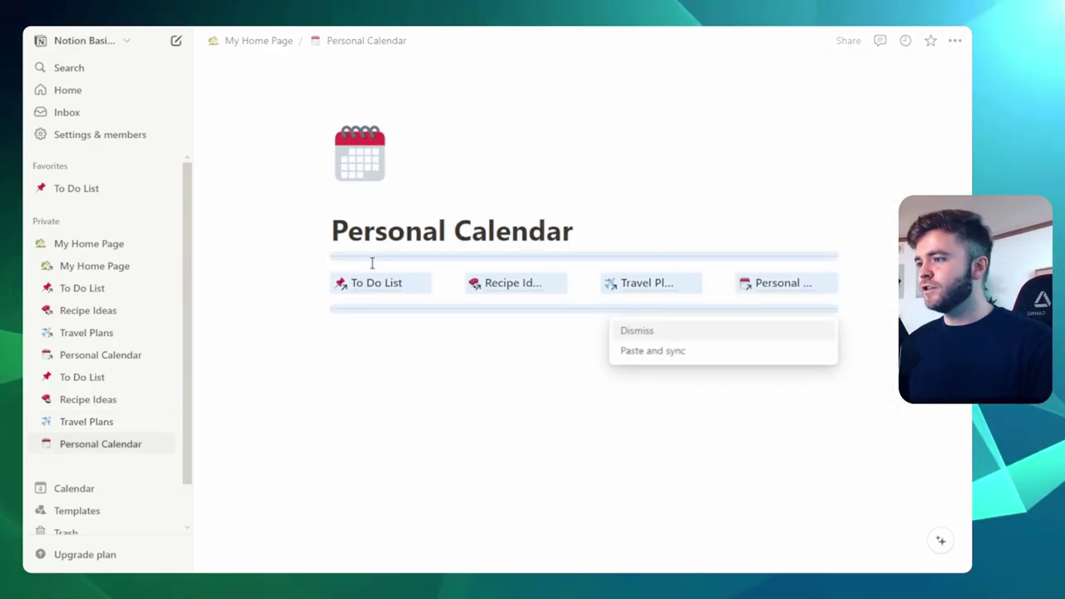
click(687, 350)
click(954, 42)
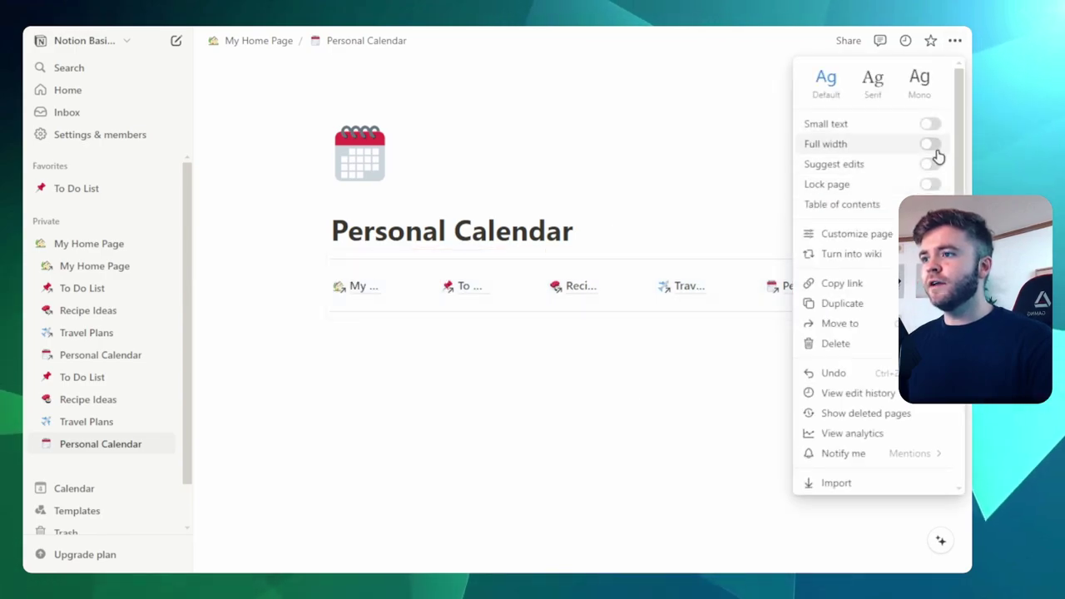
click(930, 144)
click(464, 297)
- Test the synced bar by jumping through every page, ending back on My Home Page
click(435, 287)
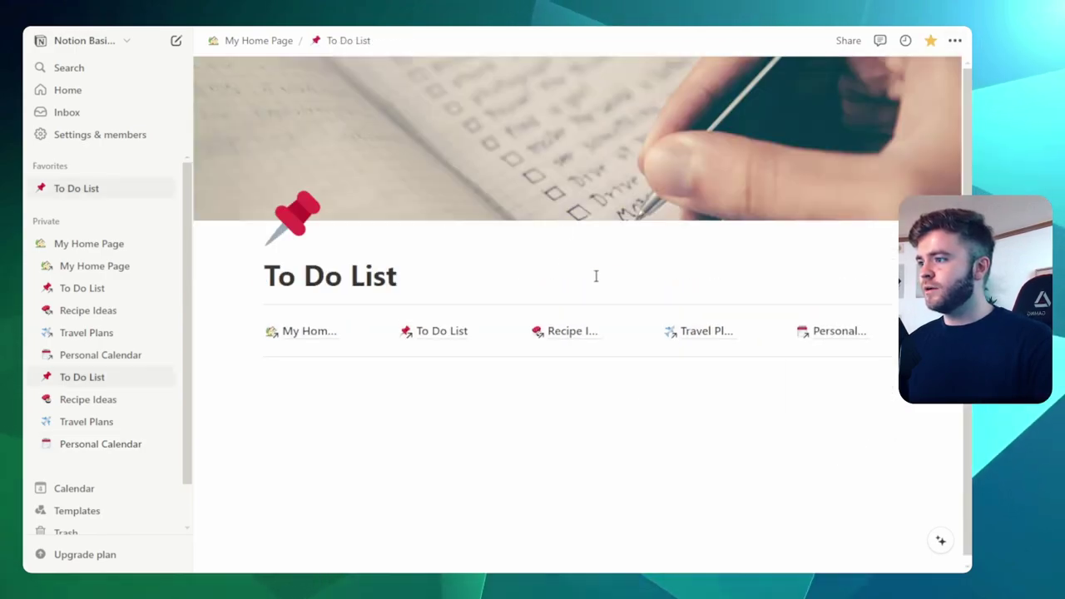
click(956, 43)
click(463, 380)
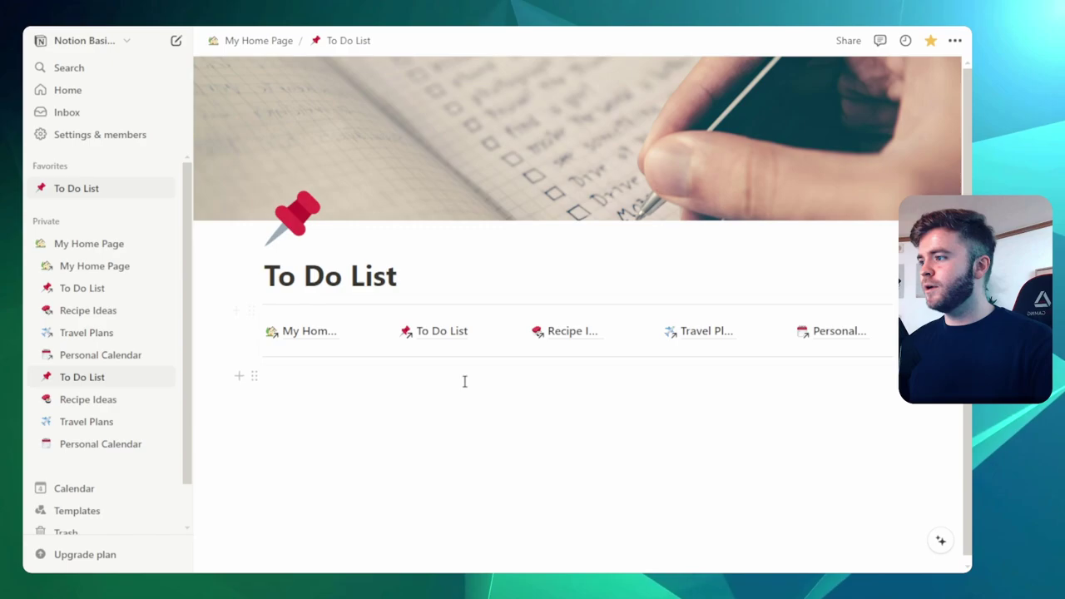
click(562, 333)
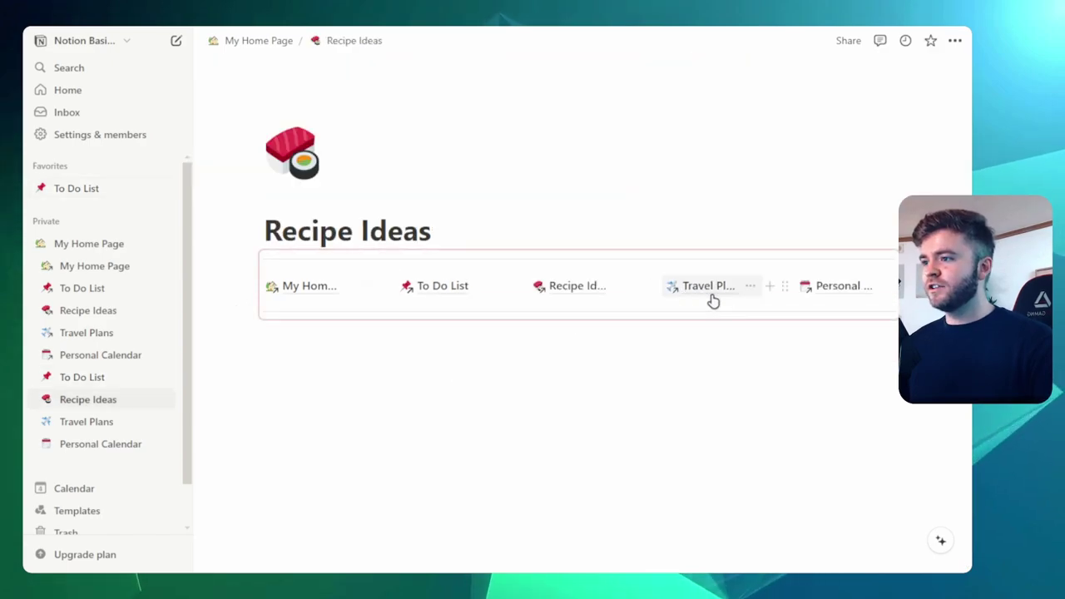
click(712, 298)
click(847, 296)
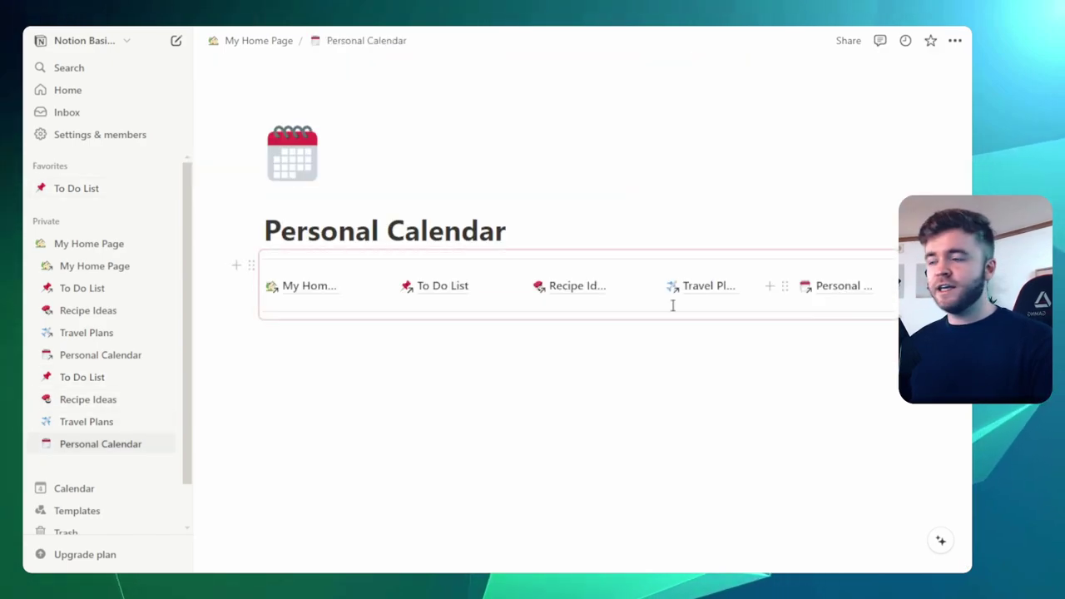
click(439, 291)
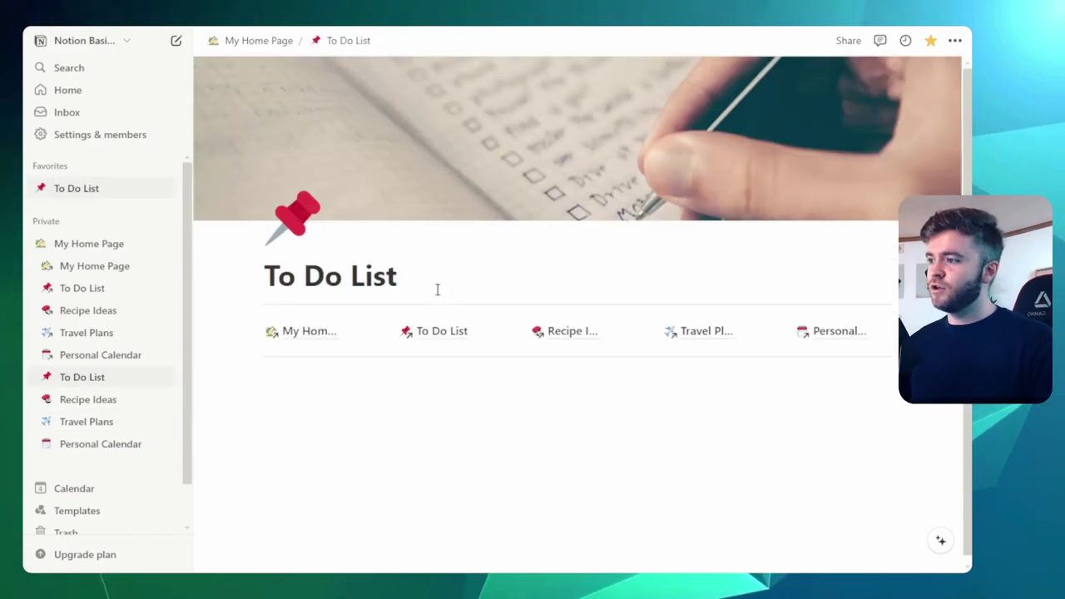
click(289, 334)
scroll(374, 391, down, 2)
click(326, 422)
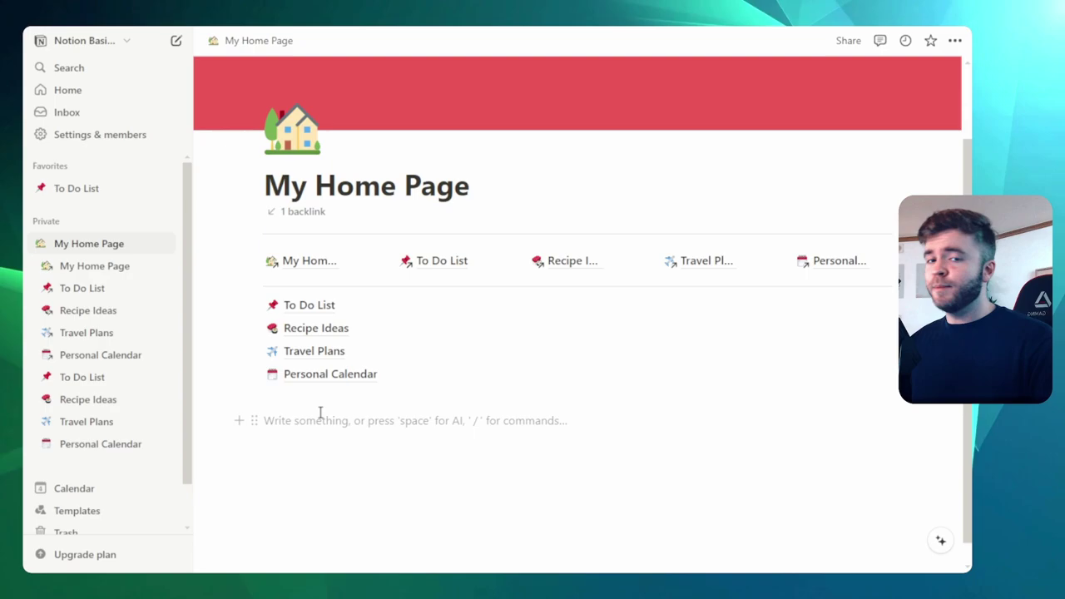
- Add a callout reading "Navigation" with a compass emoji icon
text(/callout)
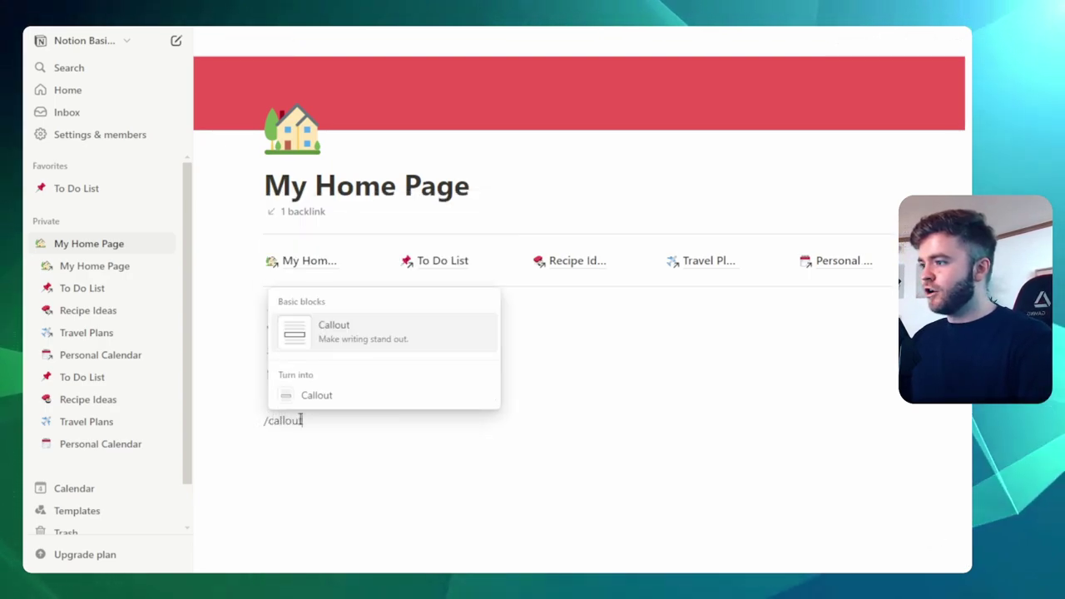
key(Return)
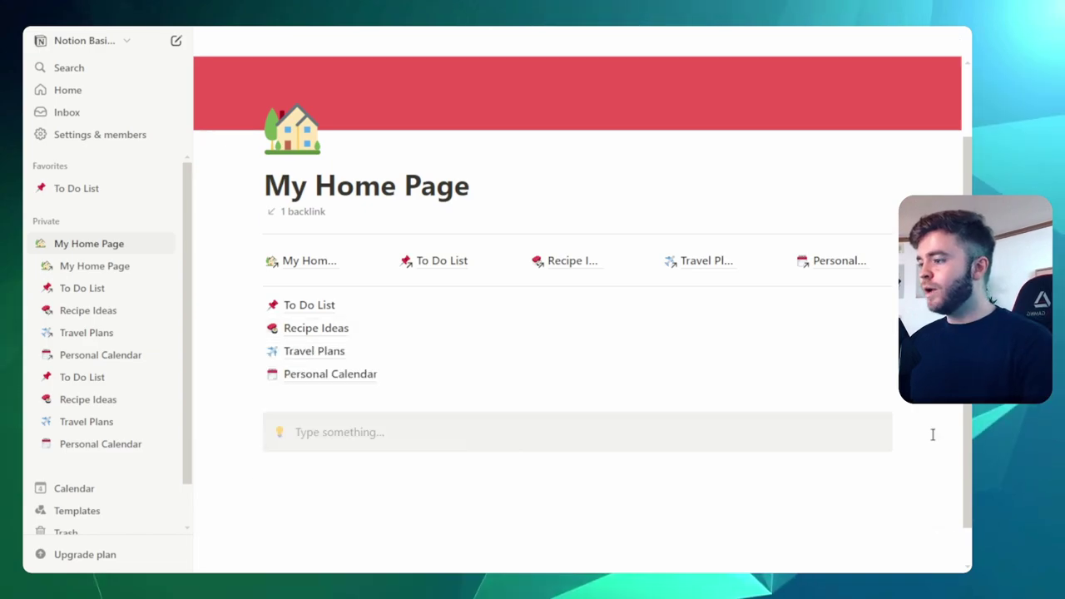
text(Navigation)
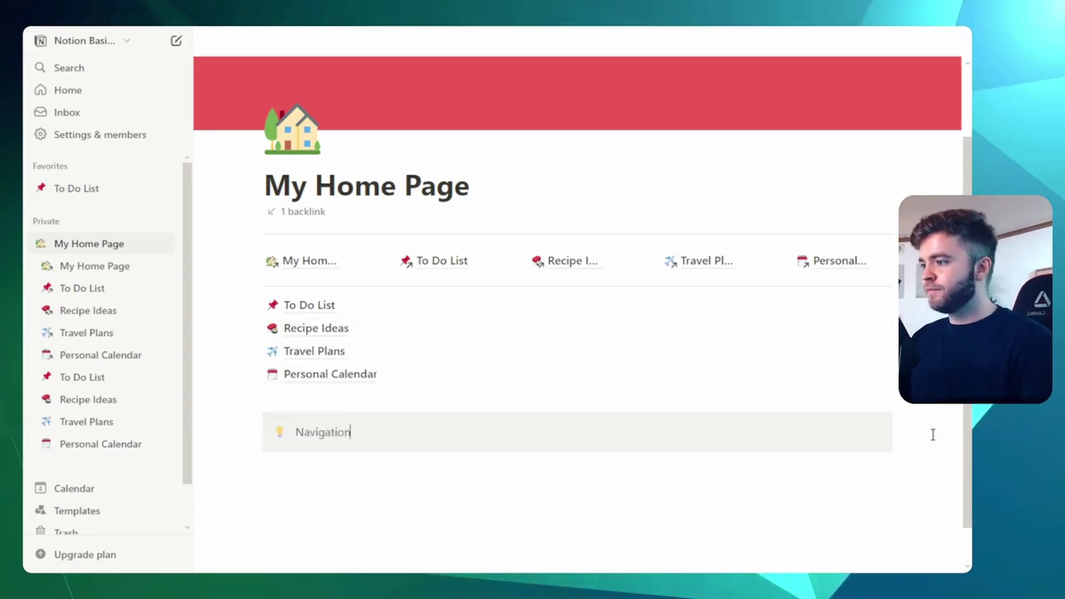
double_click(324, 432)
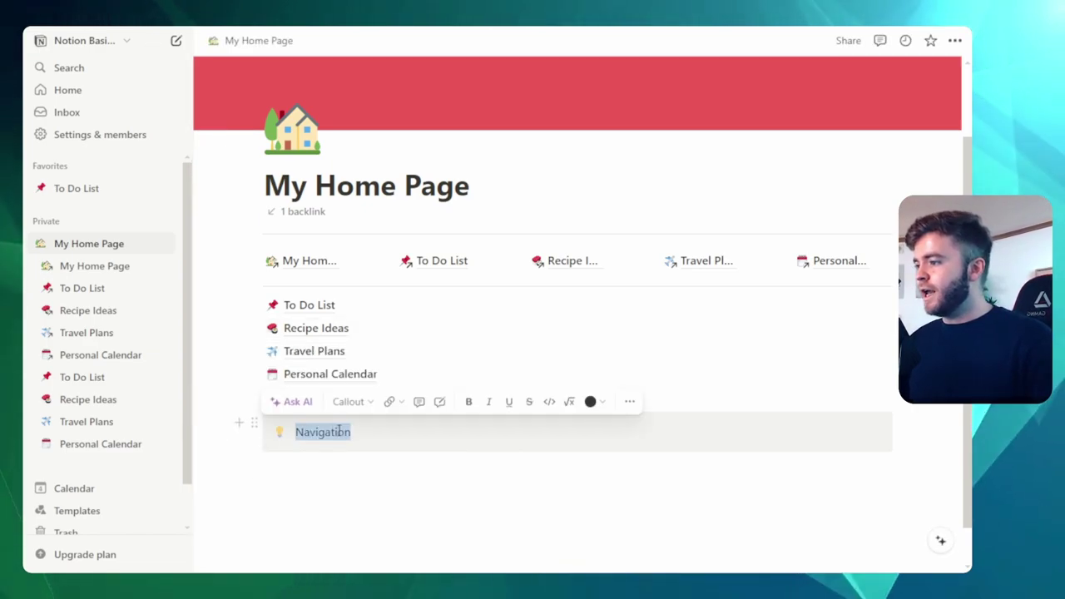
click(278, 433)
text(compass)
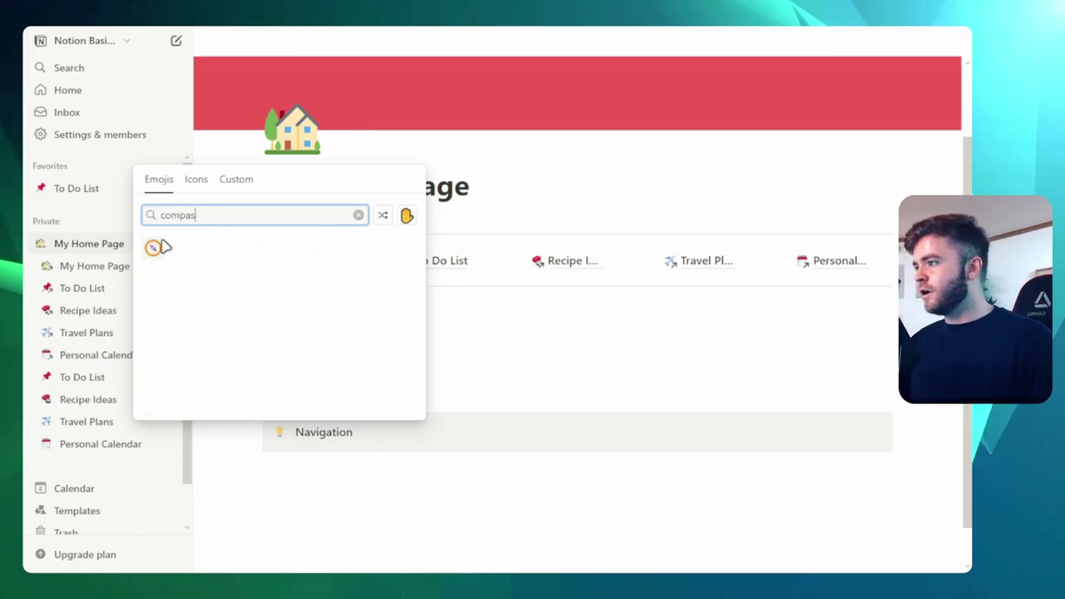
click(154, 247)
- Below the callout, insert a link to My Home Page with /link
key(Return)
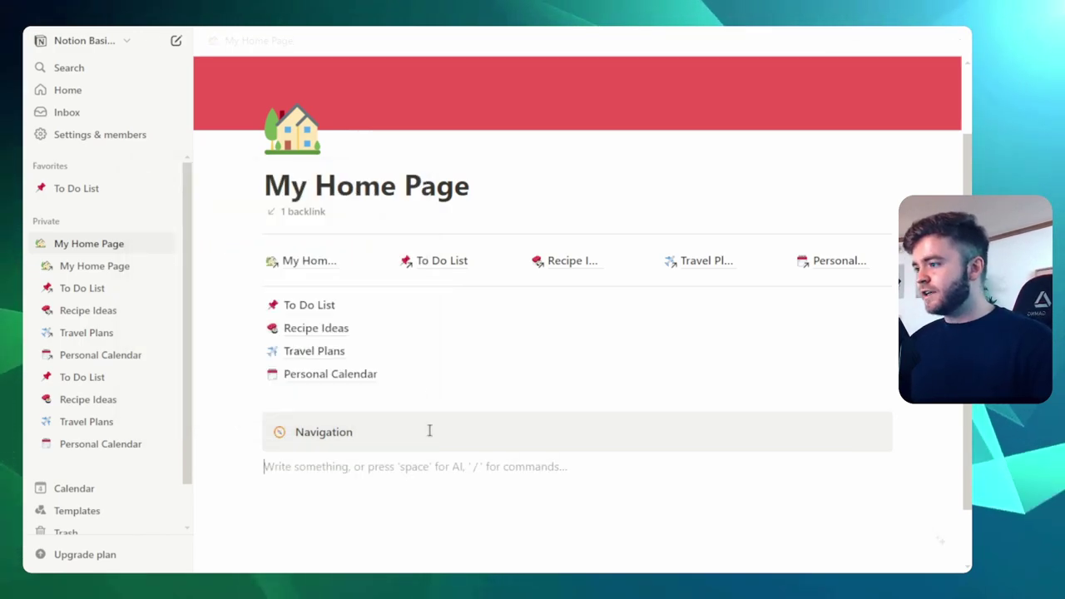
text(/link)
key(Return)
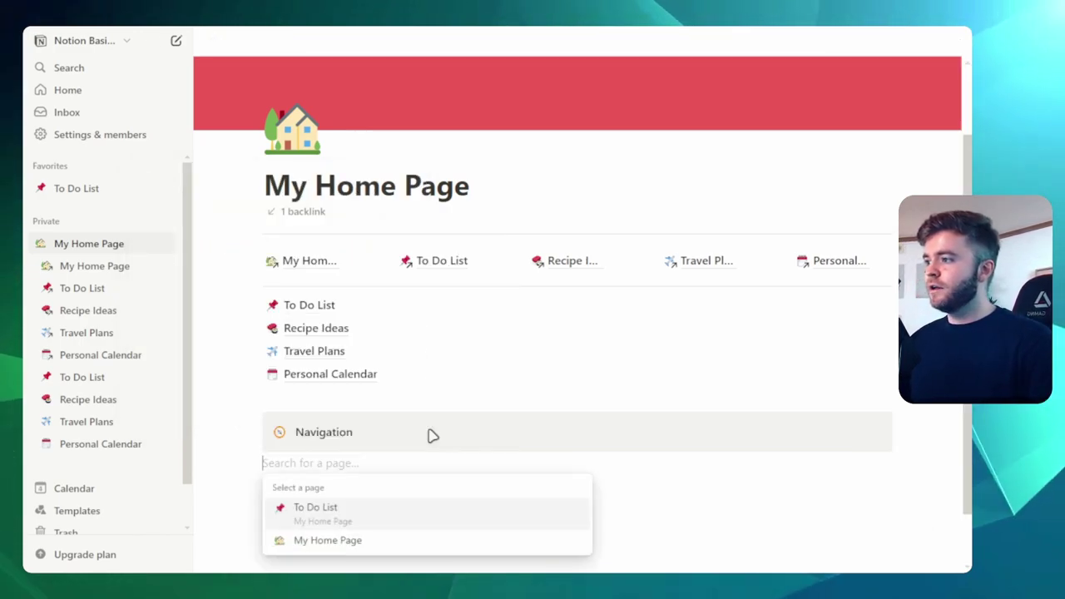
- Move the My Home Page link into the Navigation callout and add a To Do List link below it
click(364, 542)
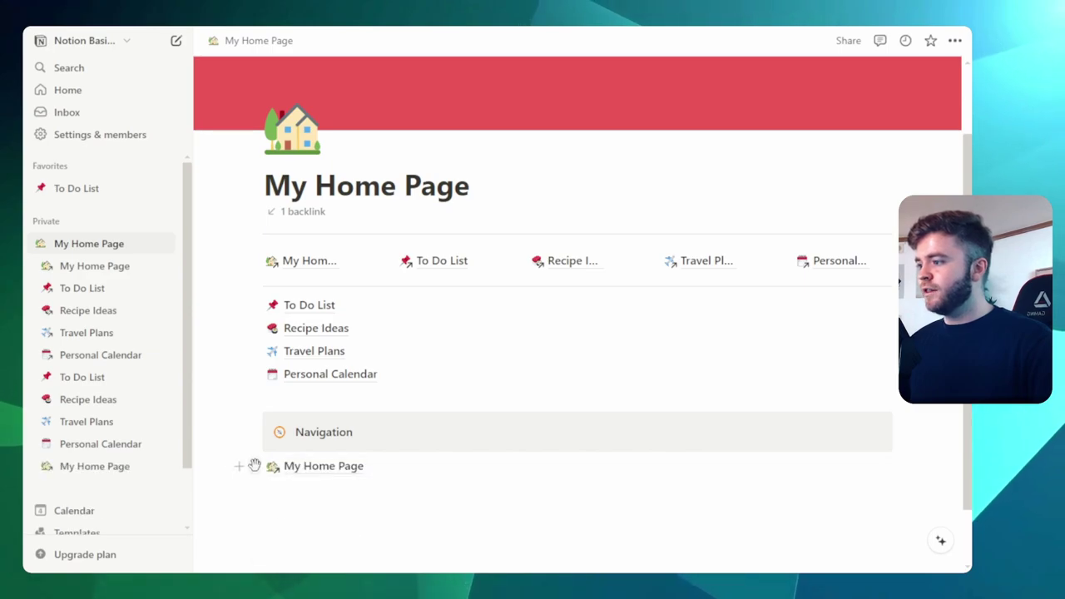
drag(255, 466, 361, 431)
click(386, 438)
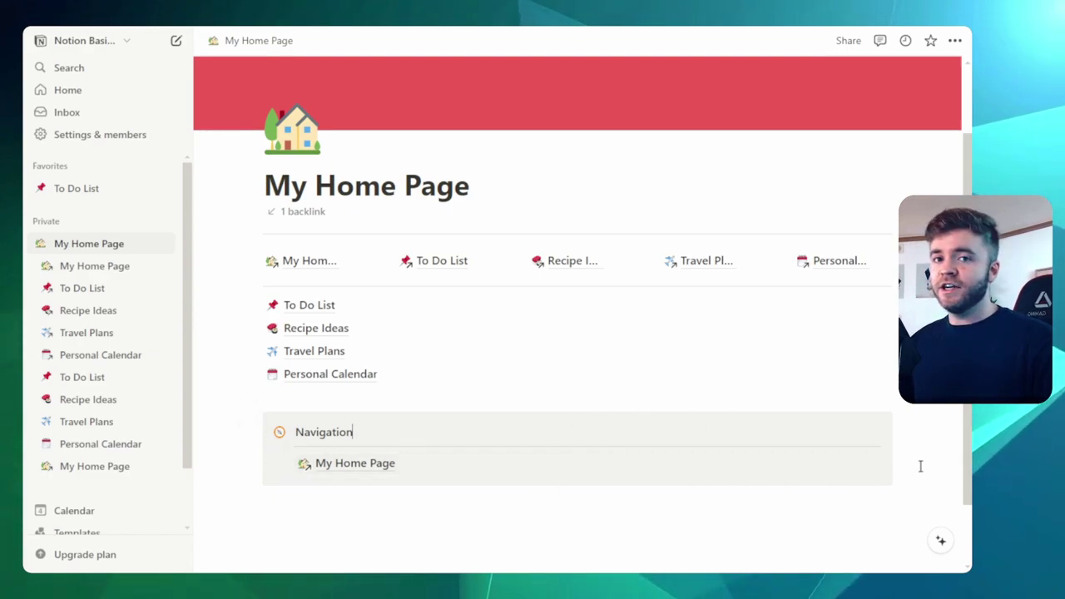
click(368, 483)
key(Return)
text(/link)
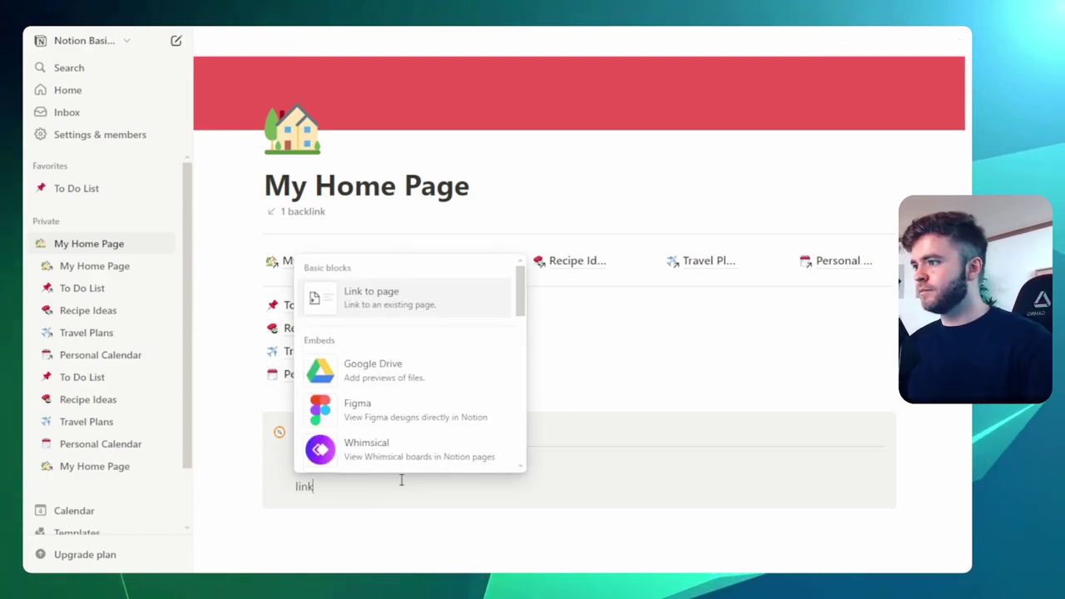
key(Return)
- Add a link to the Recipe Ideas page on a new callout line
click(361, 428)
key(Return)
text(/link)
key(Return)
text(recipe)
key(Return)
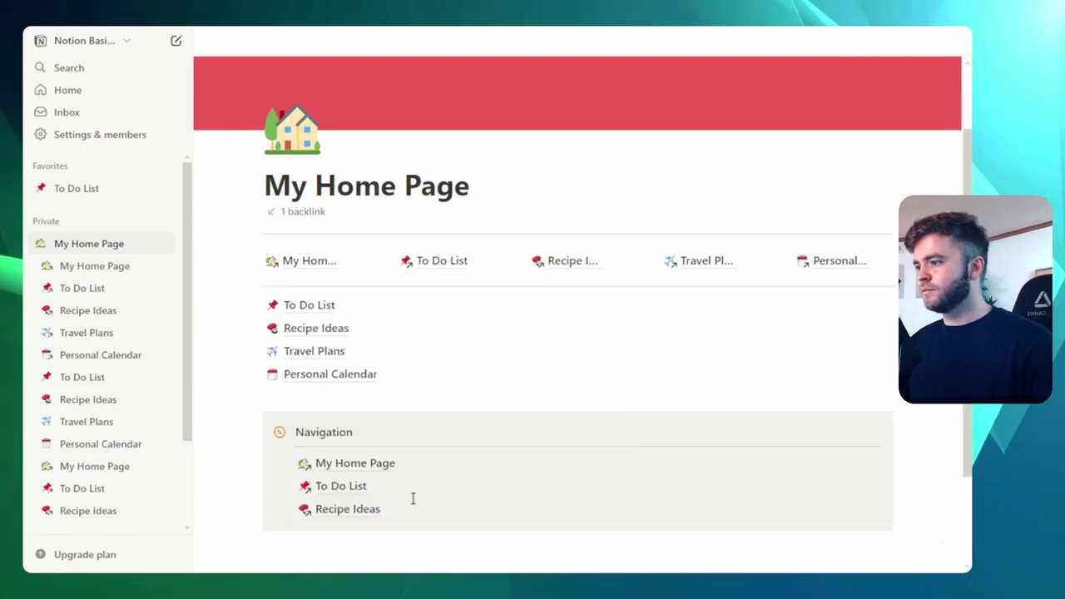
- Add page links to Travel Plans and Personal Calendar in the callout
key(Return)
text(/link)
key(Return)
text(travel)
key(Return)
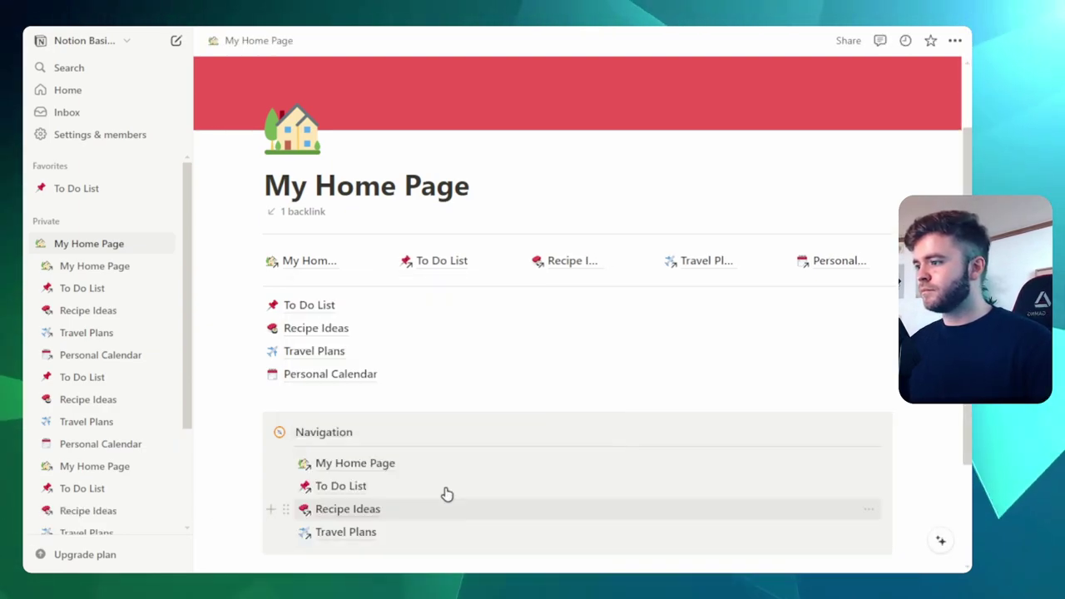
scroll(447, 494, down, 1)
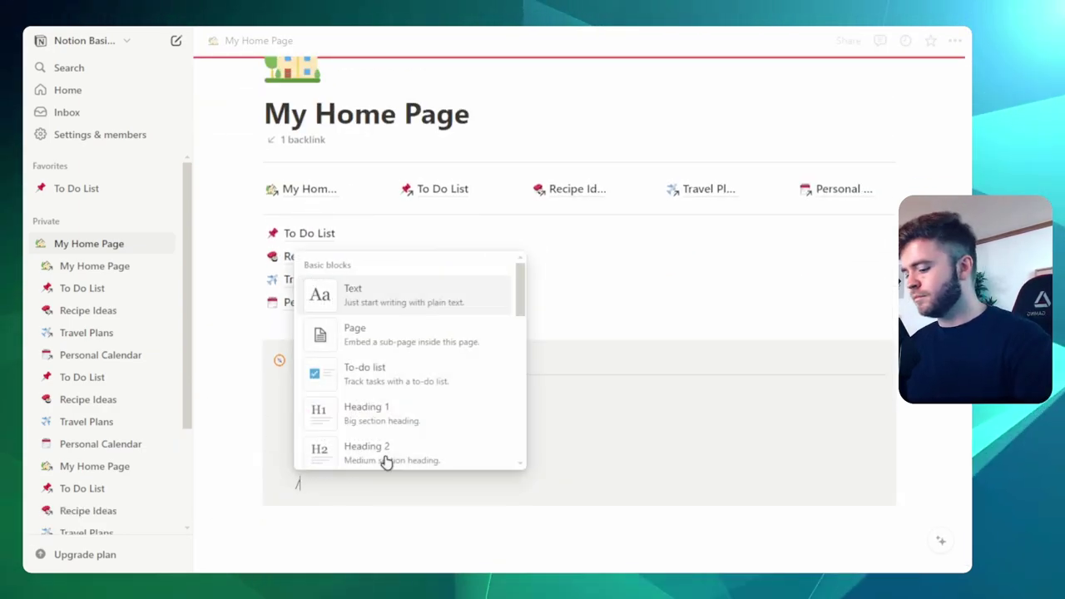
text(link)
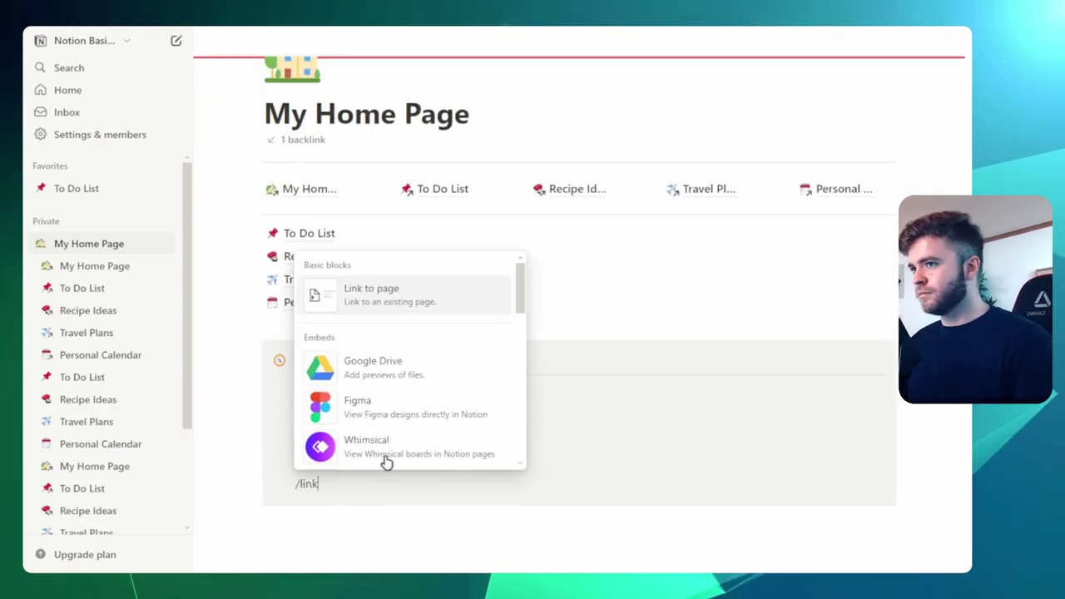
key(Return)
text(personal)
key(Return)
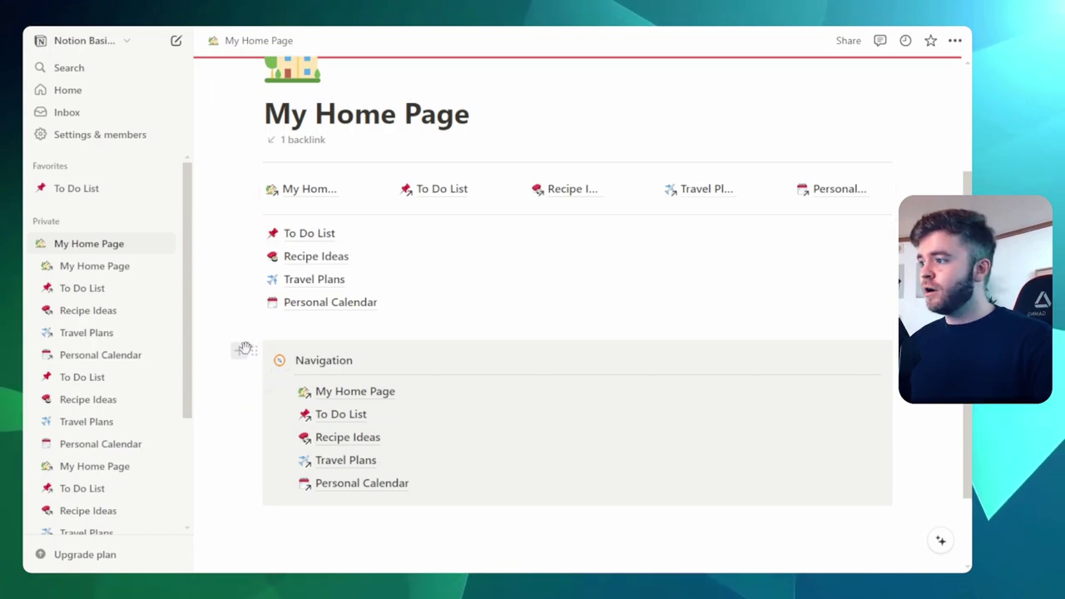
- Copy a link to the Navigation callout block from its block menu
click(246, 348)
click(255, 349)
click(256, 354)
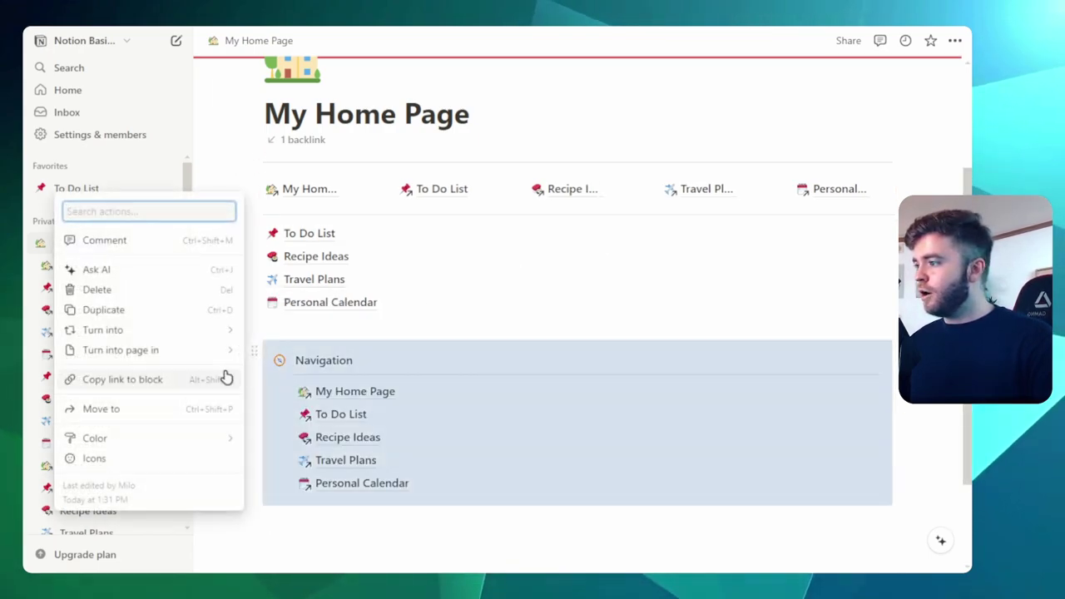
click(147, 380)
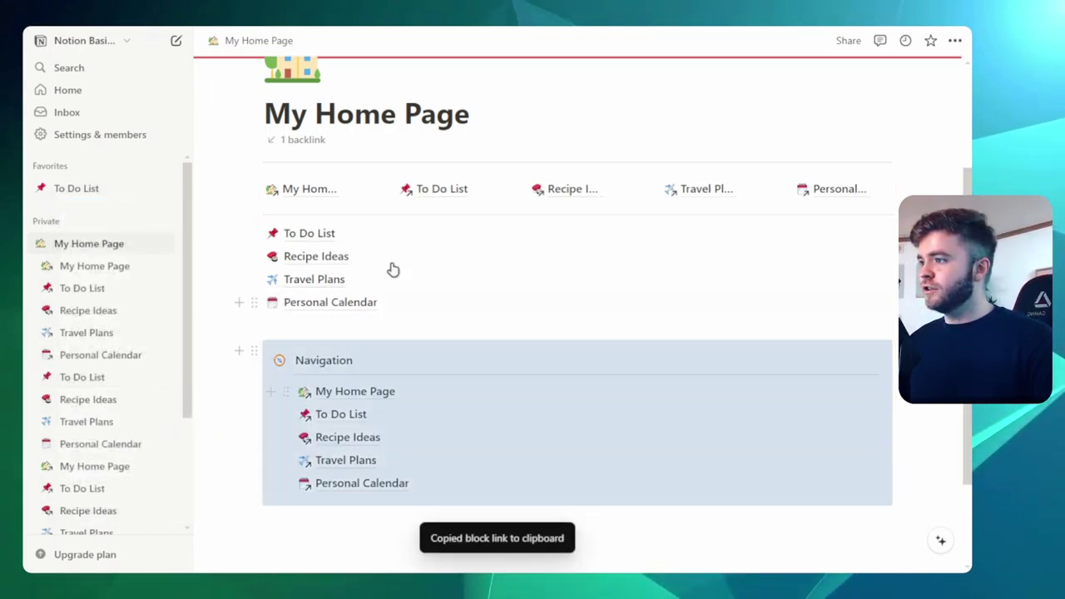
- Paste the Navigation block on To Do List as a synced block, then return to My Home Page
click(436, 189)
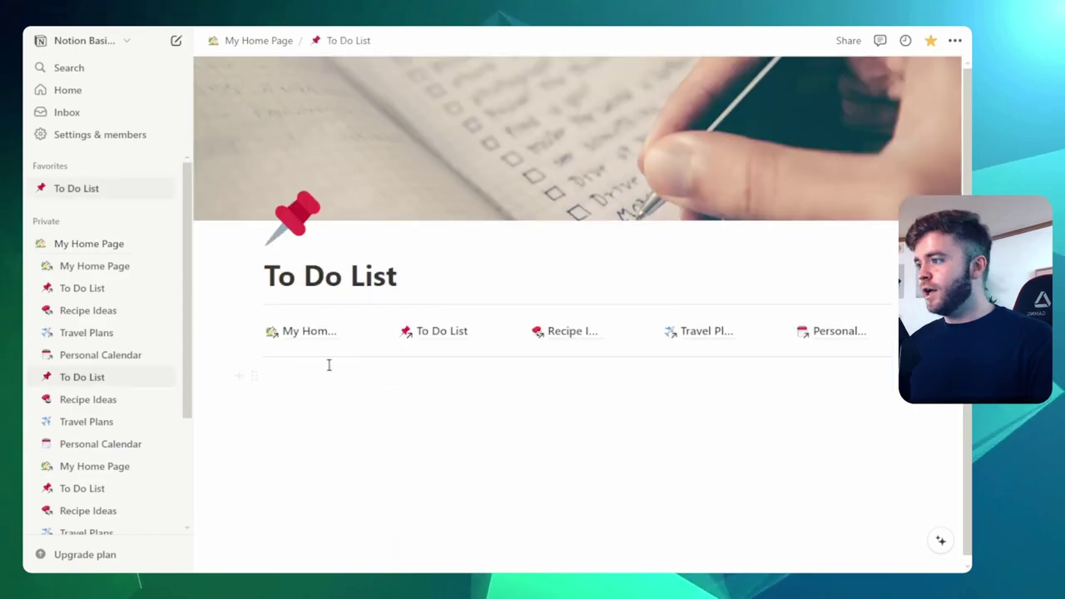
key(Return)
text(v)
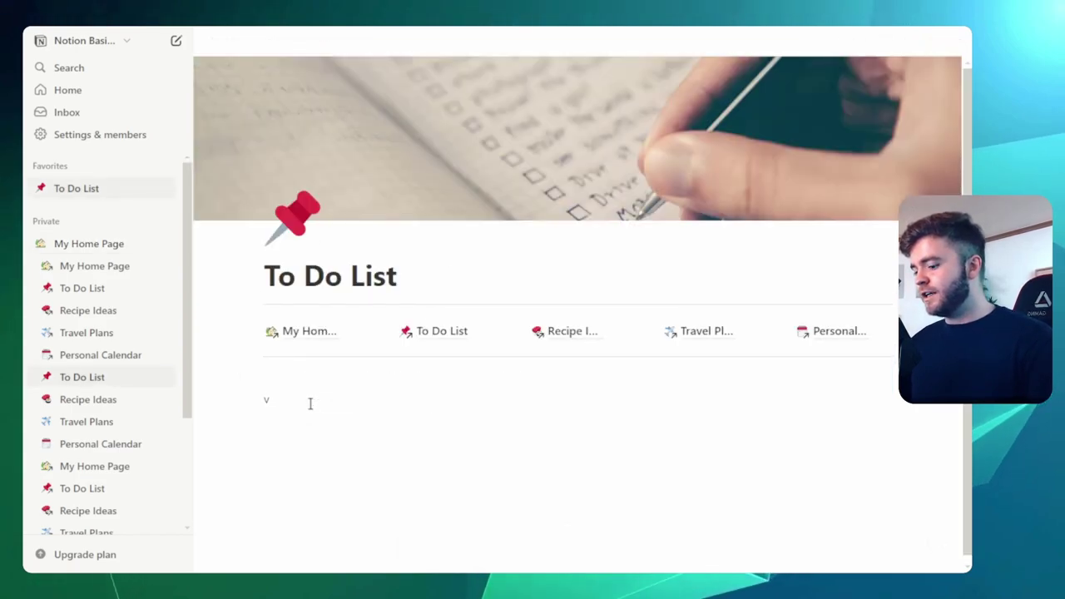
key(ctrl+v)
click(617, 460)
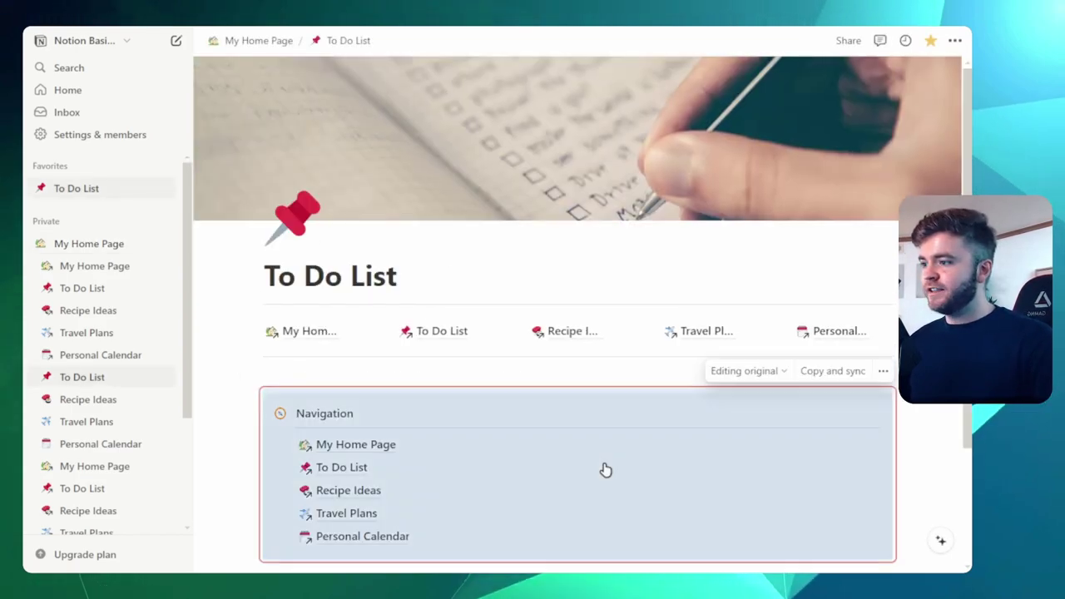
scroll(830, 407, down, 2)
click(668, 473)
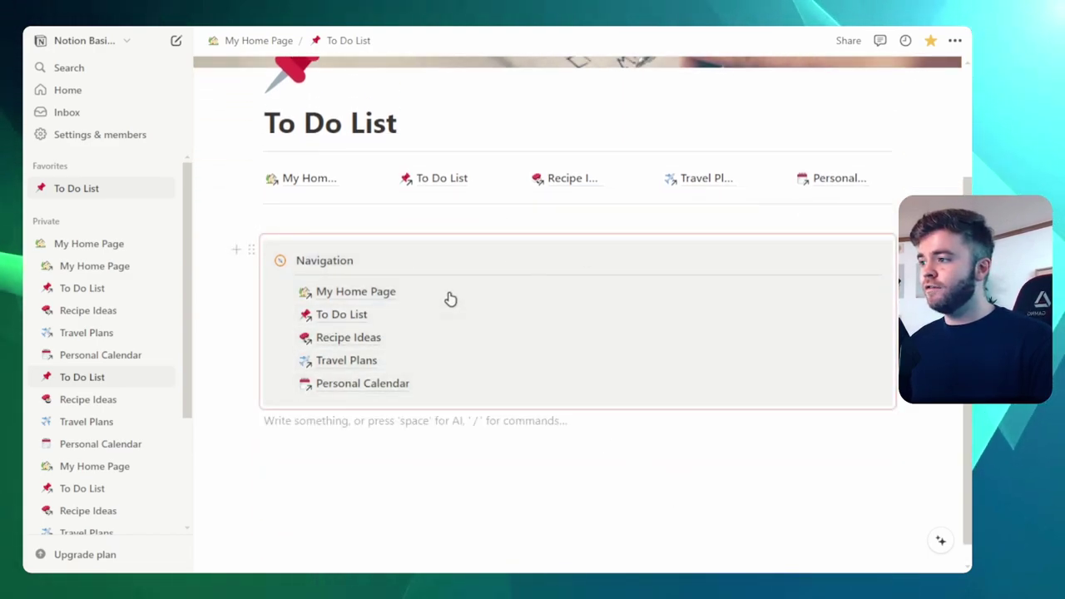
scroll(497, 381, up, 1)
click(258, 40)
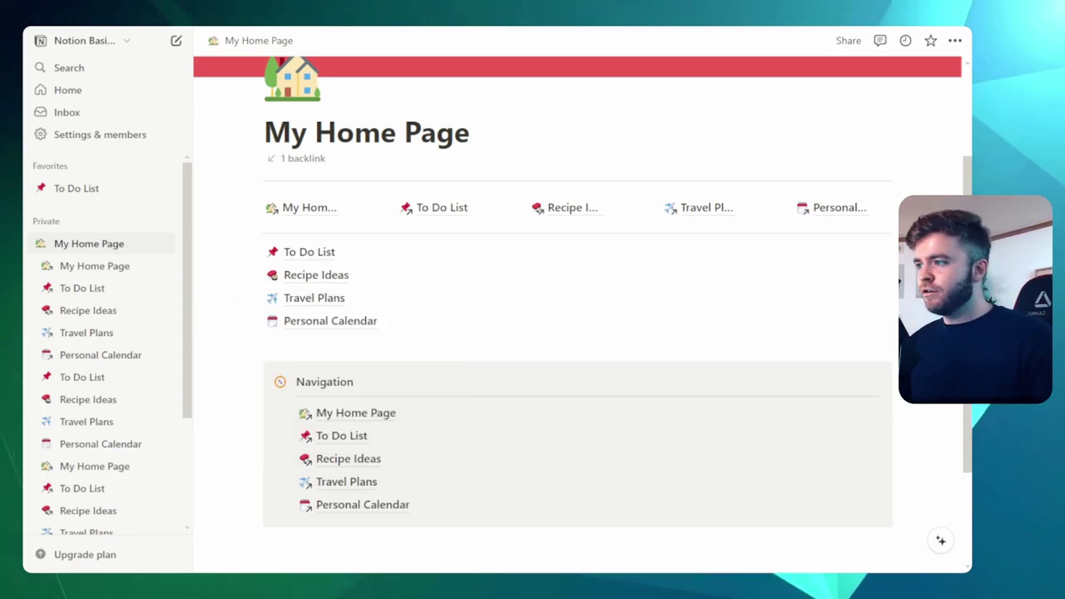
scroll(658, 169, up, 2)
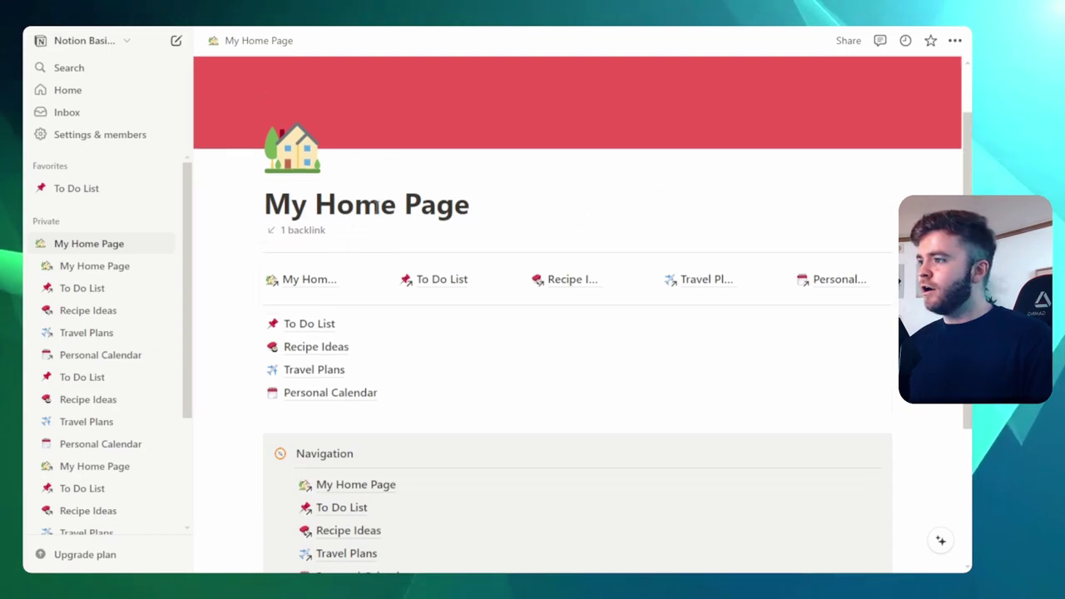
click(300, 236)
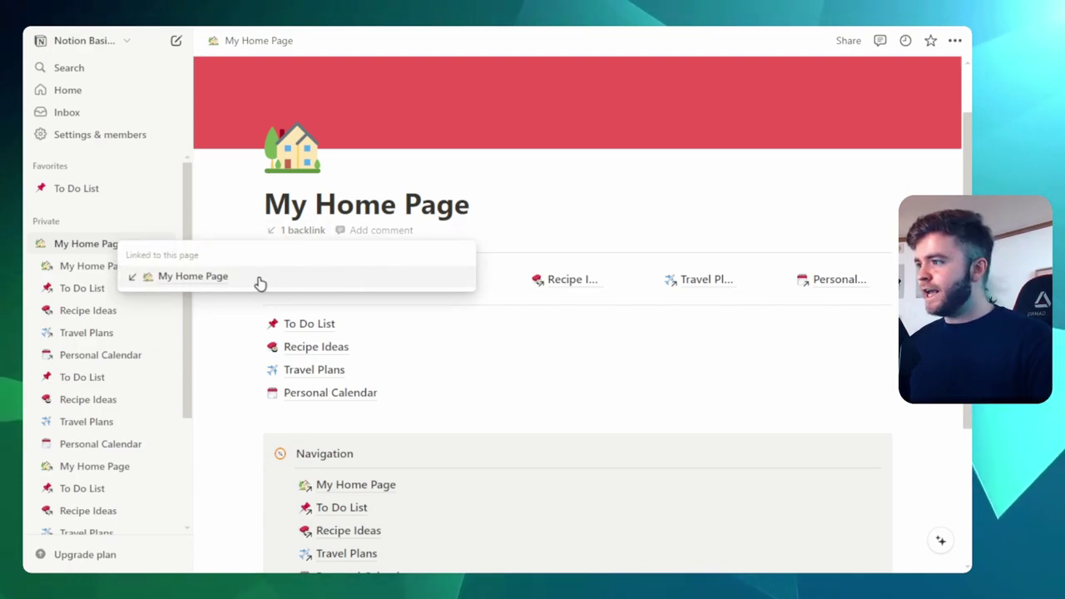
click(204, 278)
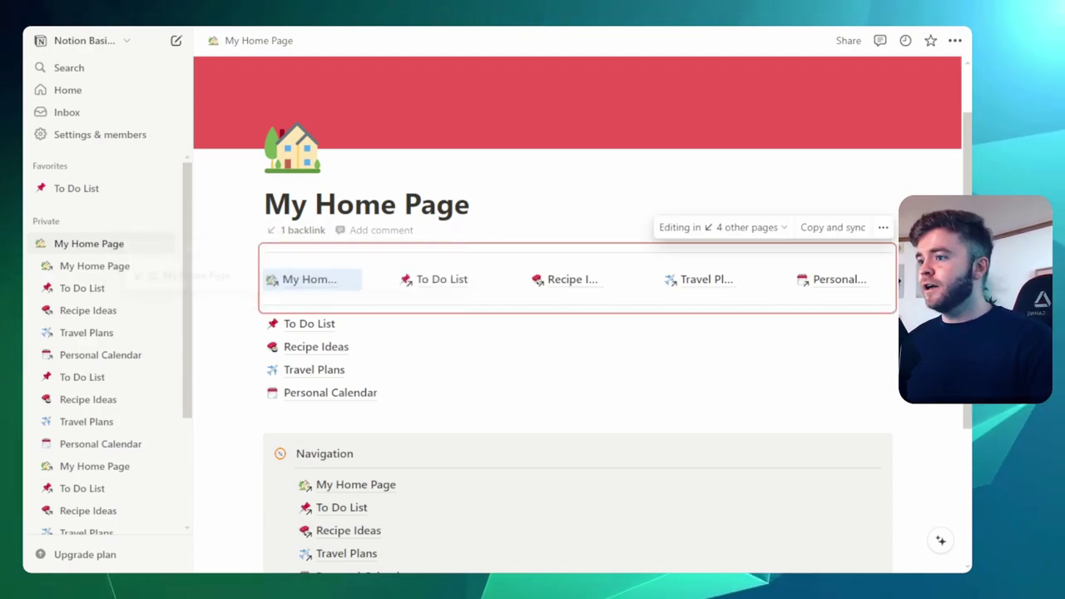
click(440, 281)
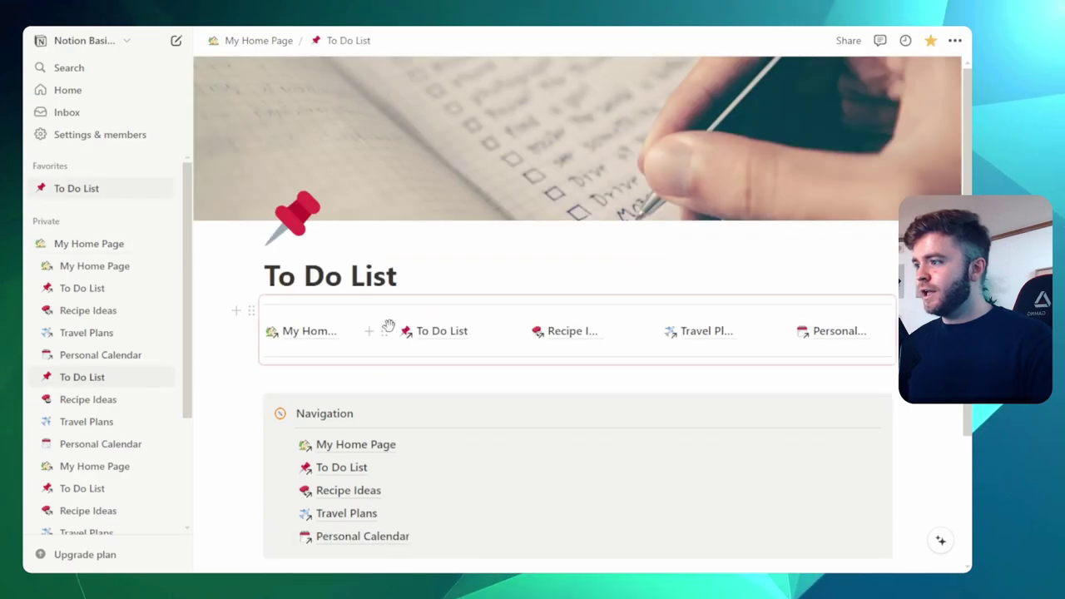
mouse_move(303, 339)
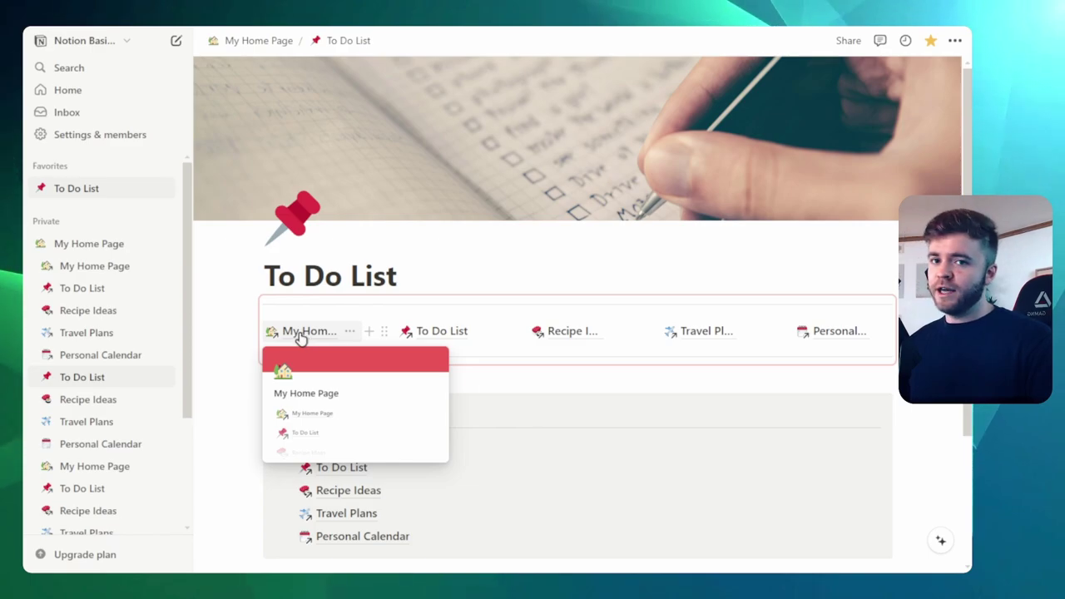
click(302, 334)
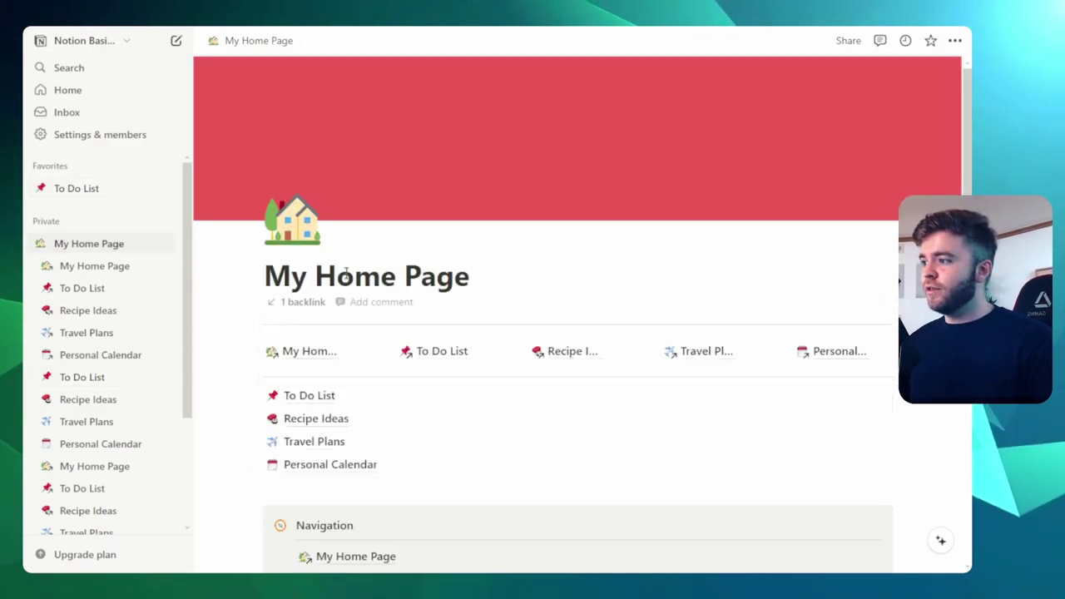
click(298, 303)
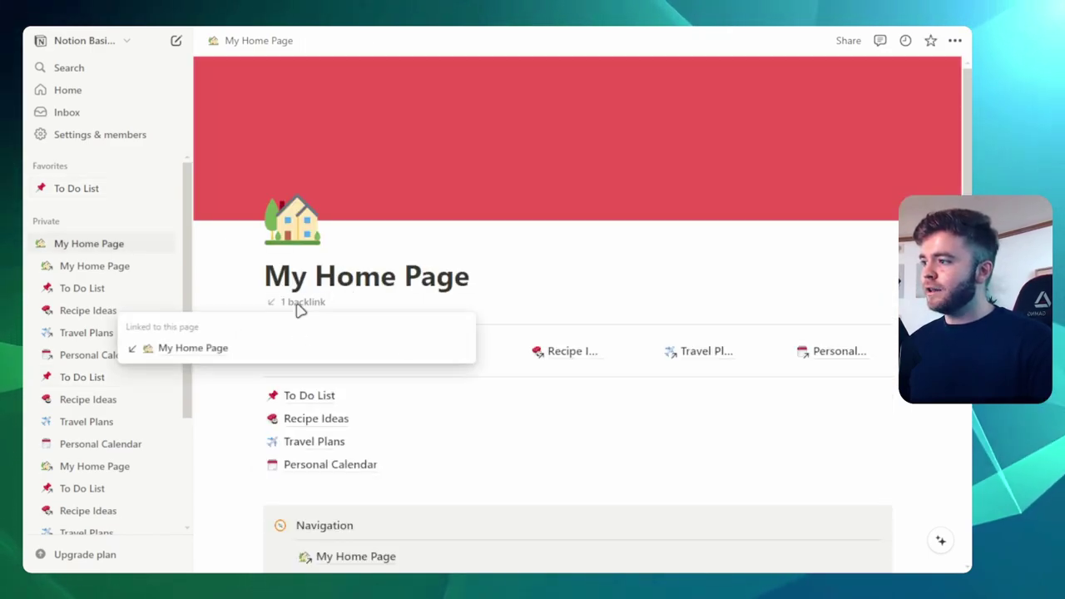
click(422, 283)
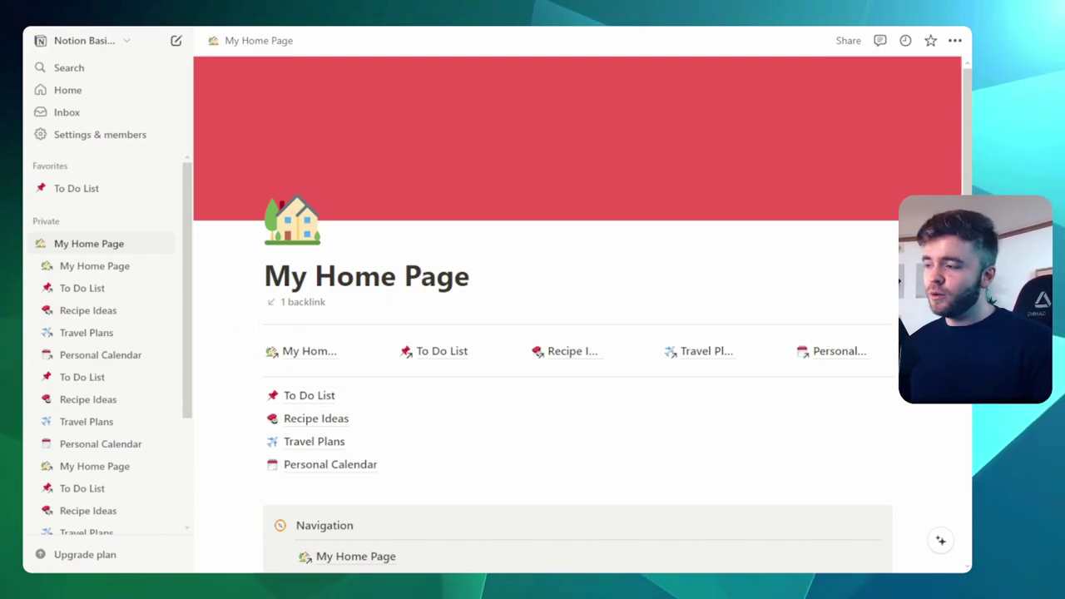
scroll(494, 233, down, 2)
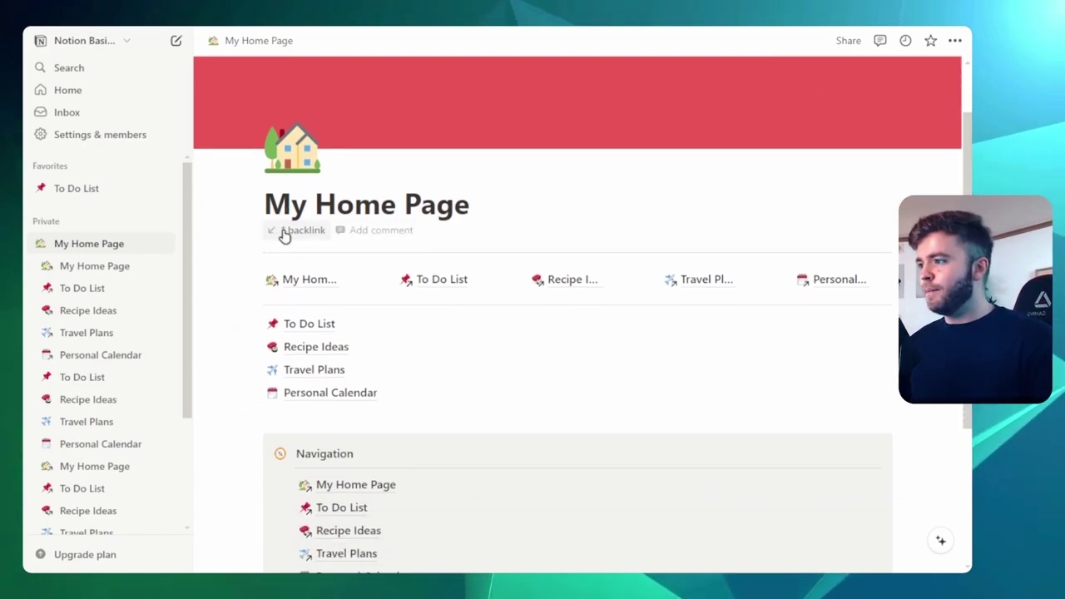
scroll(300, 266, up, 2)
click(296, 303)
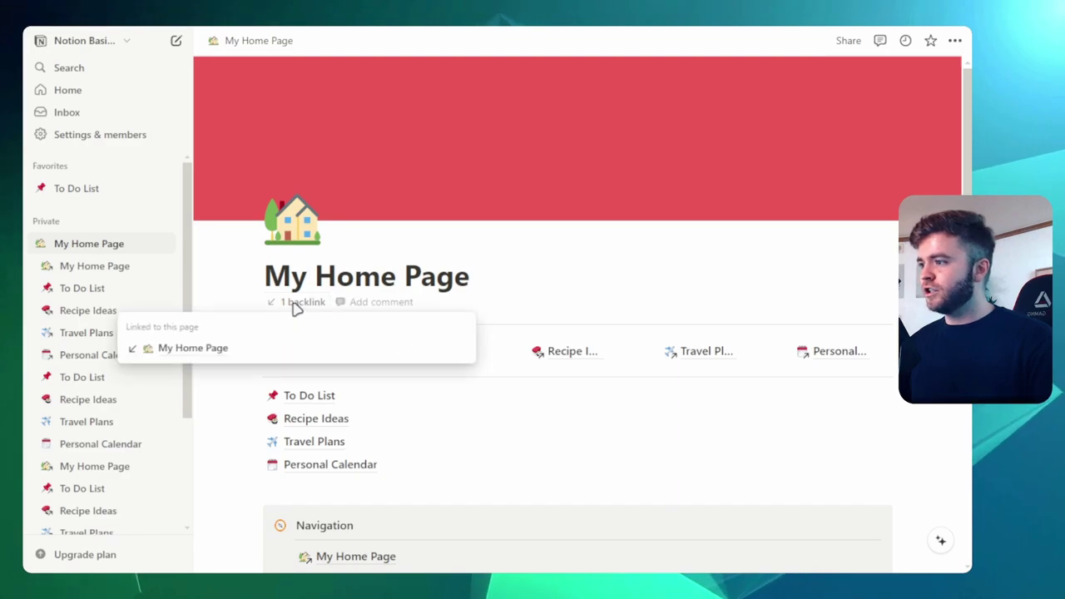
- Open To Do List and insert a Breadcrumb block on a new line with /bread
click(309, 395)
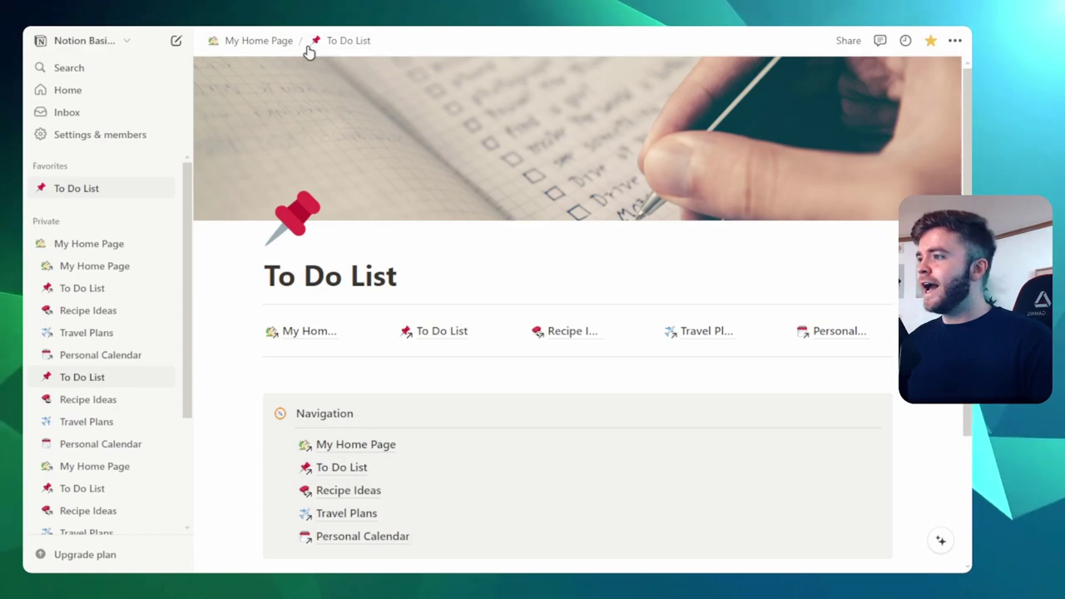
click(259, 44)
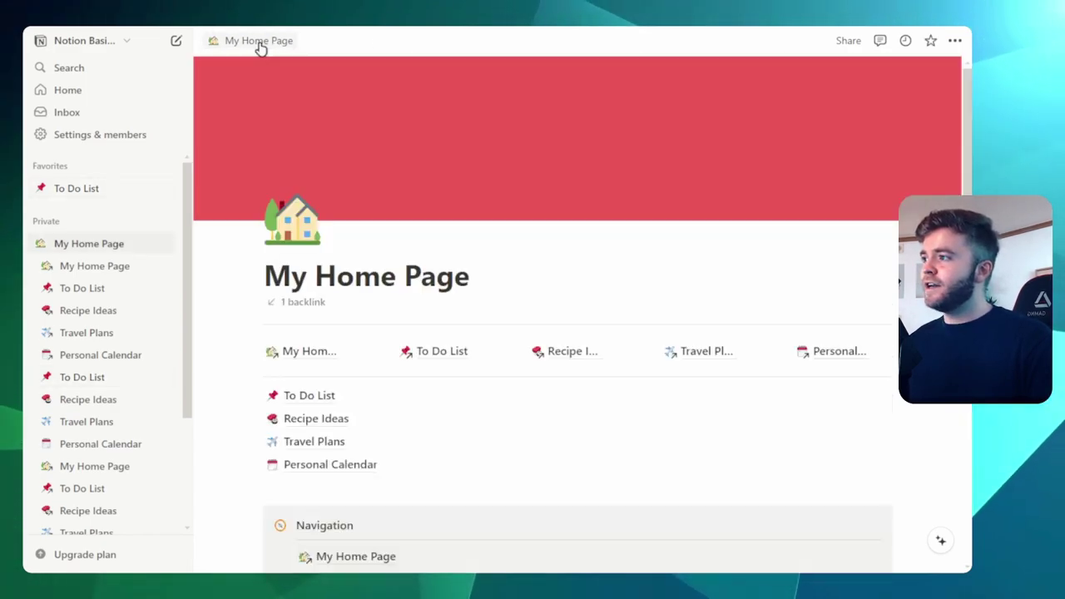
click(309, 396)
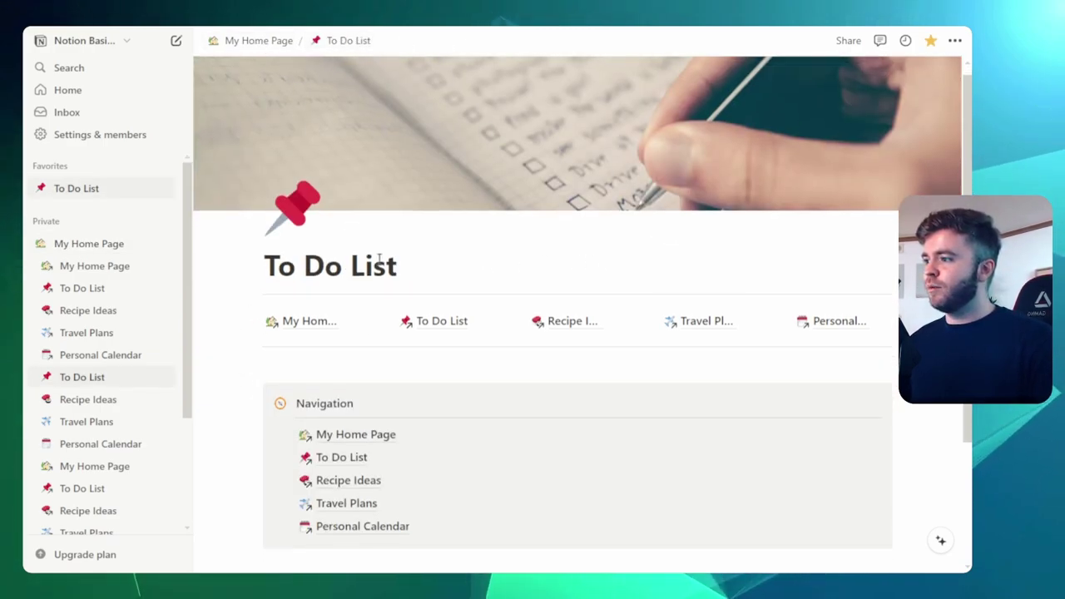
click(350, 376)
key(Return)
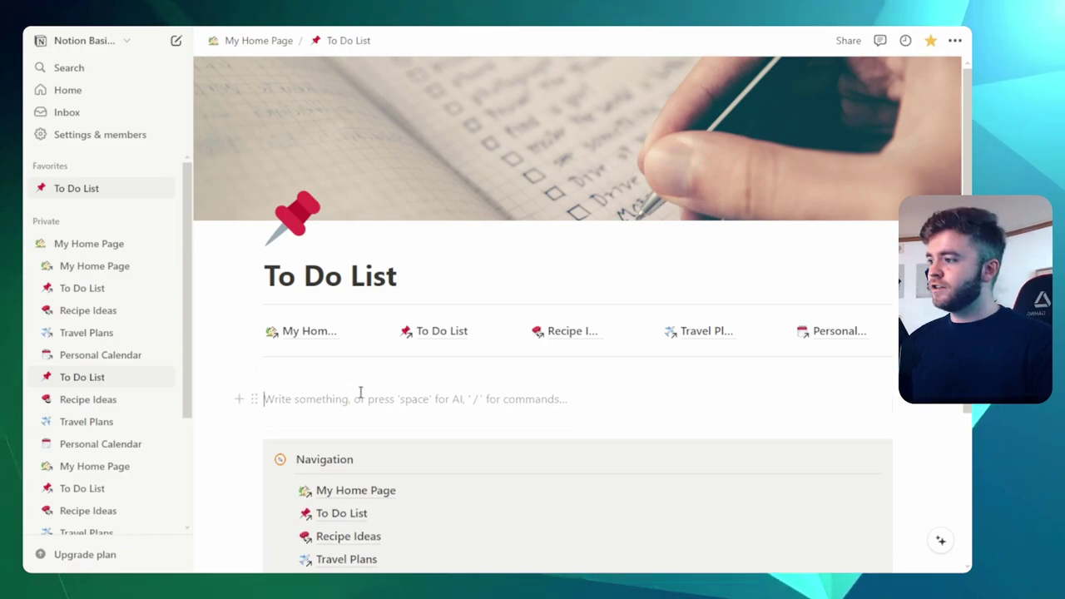
scroll(416, 304, down, 3)
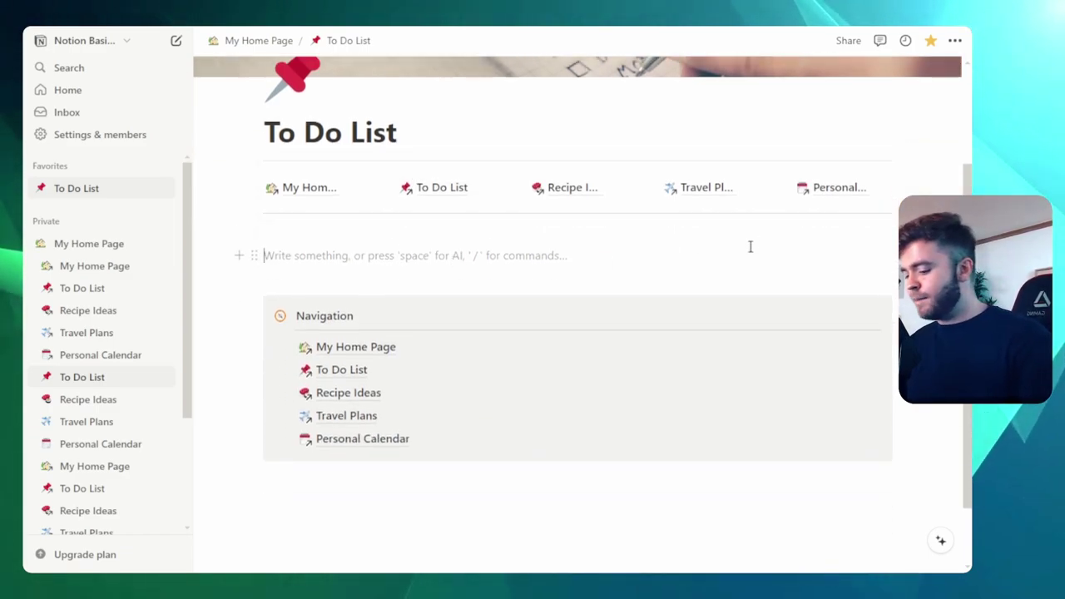
text(/bread)
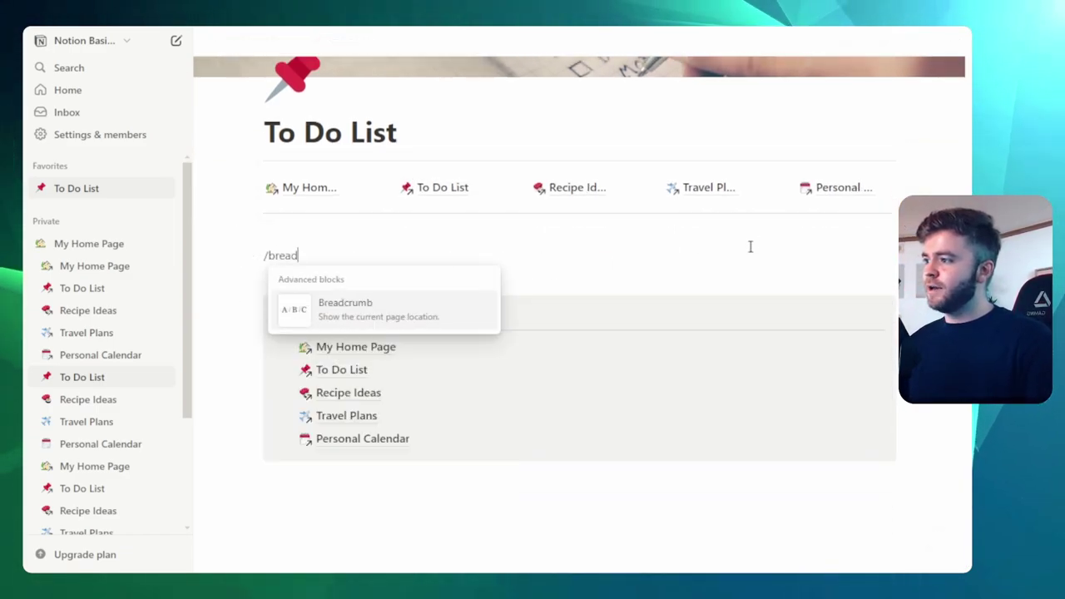
key(Return)
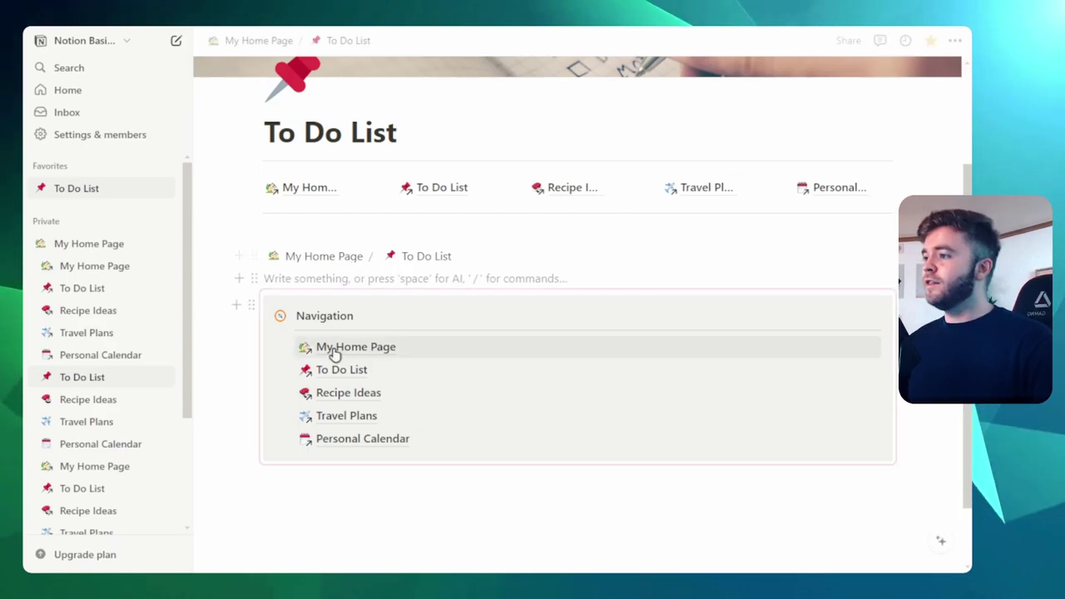
- Move the breadcrumb up under the title, then follow its My Home Page link
drag(253, 255, 554, 158)
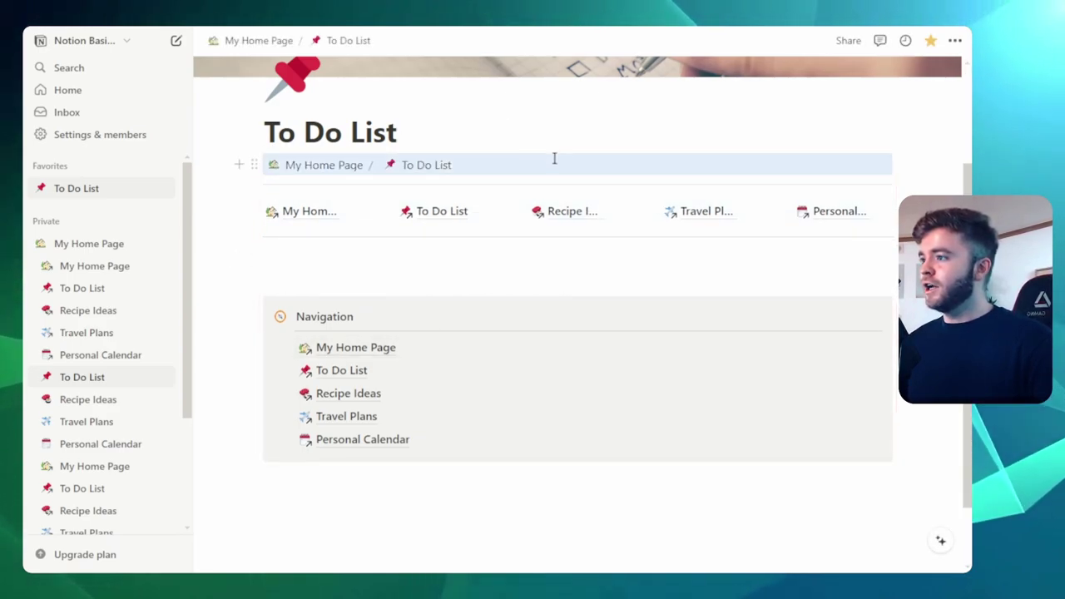
click(239, 165)
key(Escape)
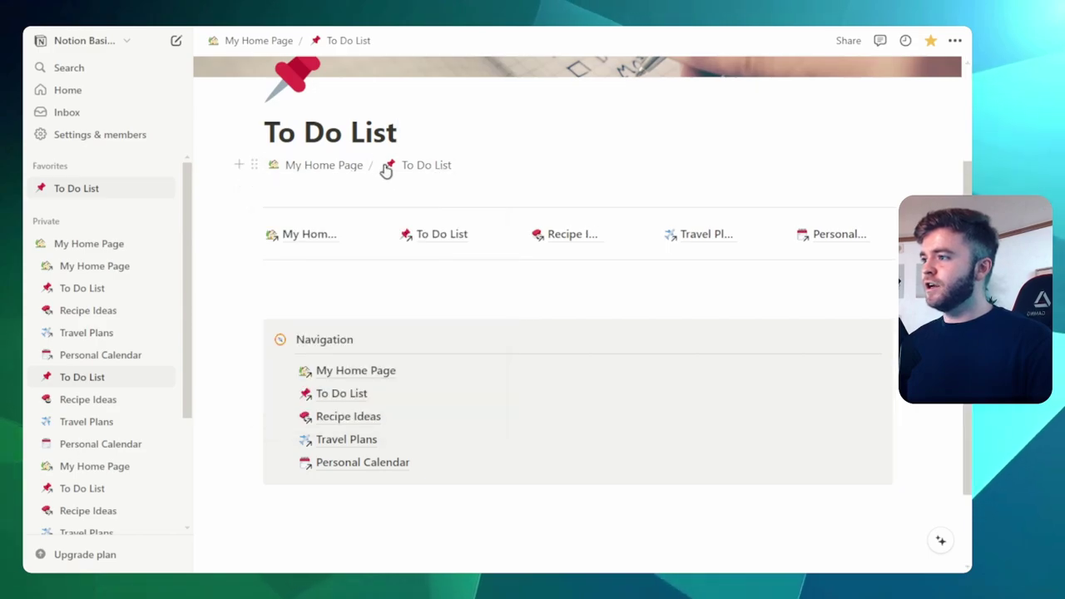
click(324, 166)
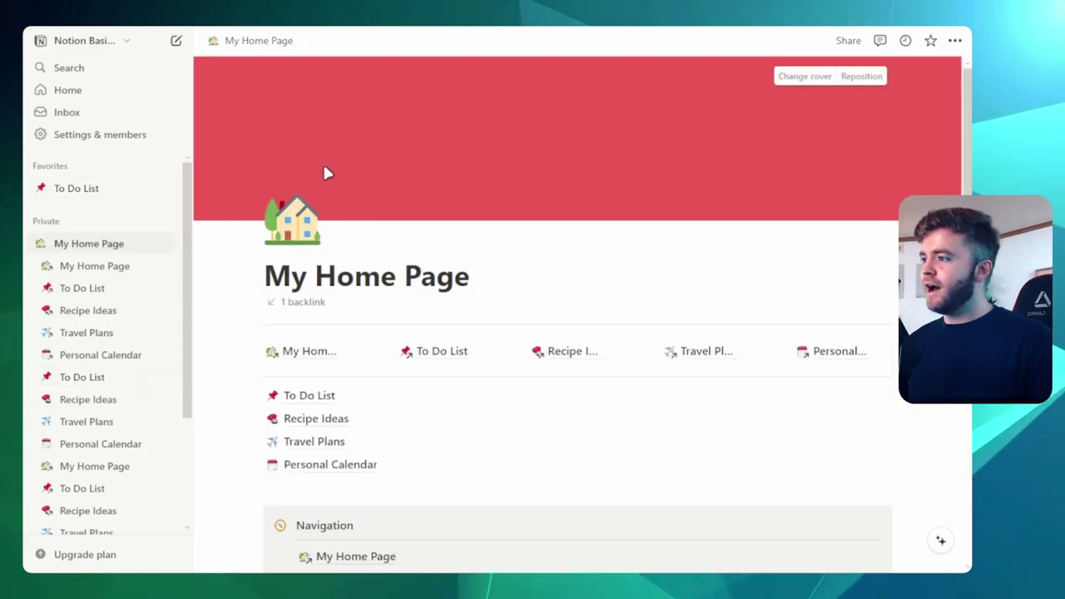
- Open Recipe Ideas, insert a Table of contents block via /table, and add empty lines below it
click(320, 419)
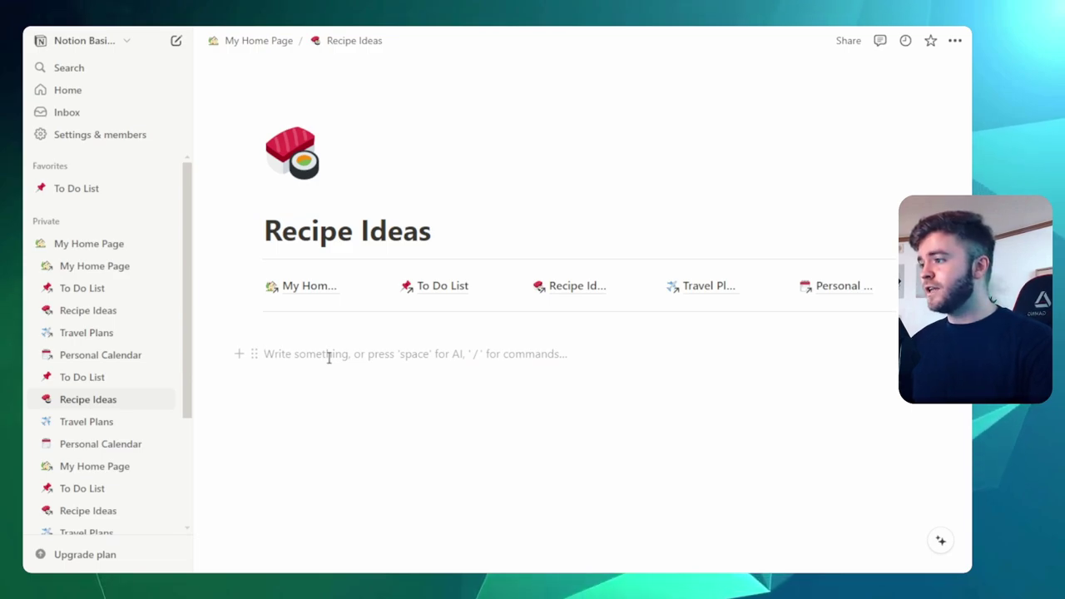
text(/)
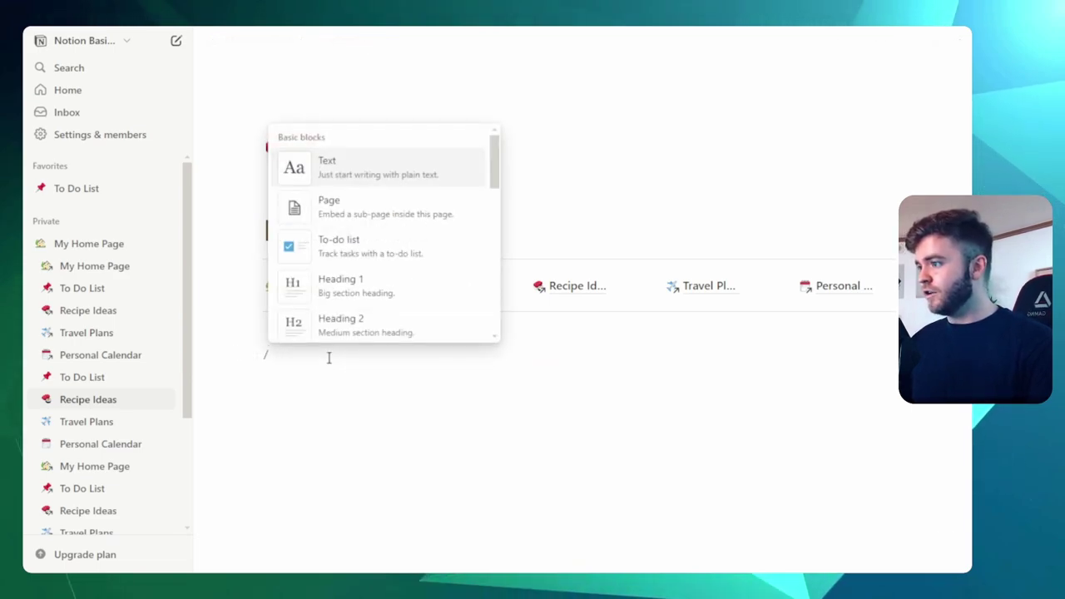
text(table)
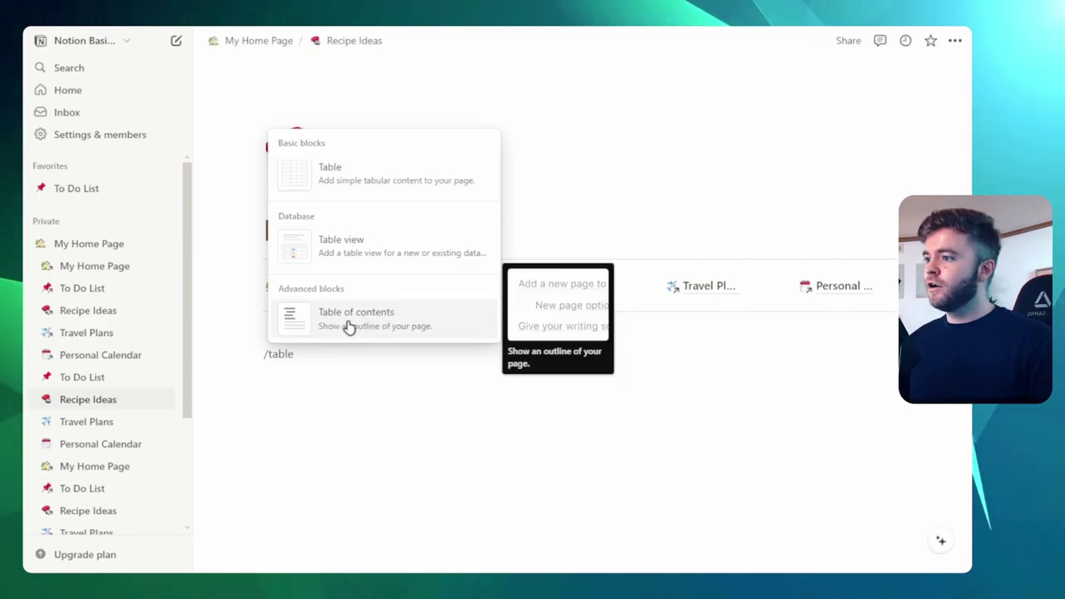
click(348, 324)
click(309, 409)
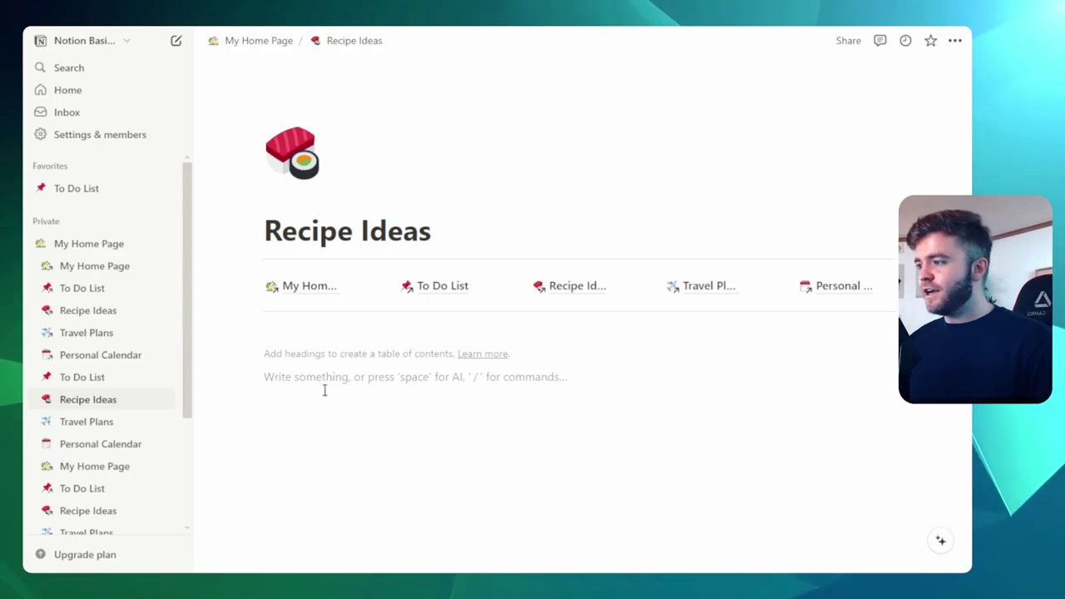
key(Return)
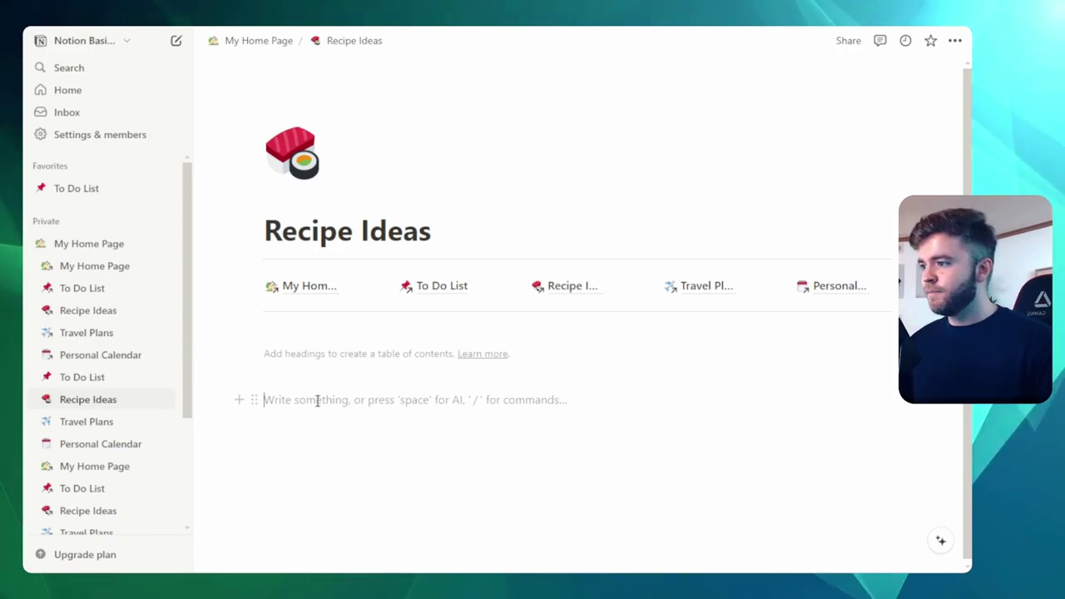
- Ask Notion AI to 'Give me 5 recipe ideas using markdown headings and subheadings' and accept the result
scroll(892, 397, down, 1)
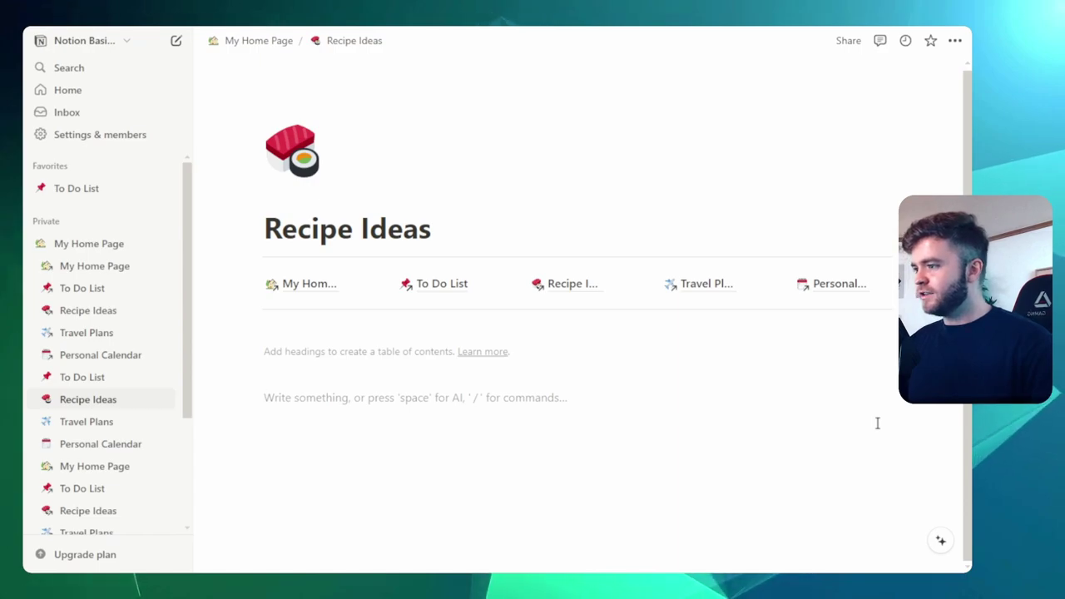
key(space)
text(Give m)
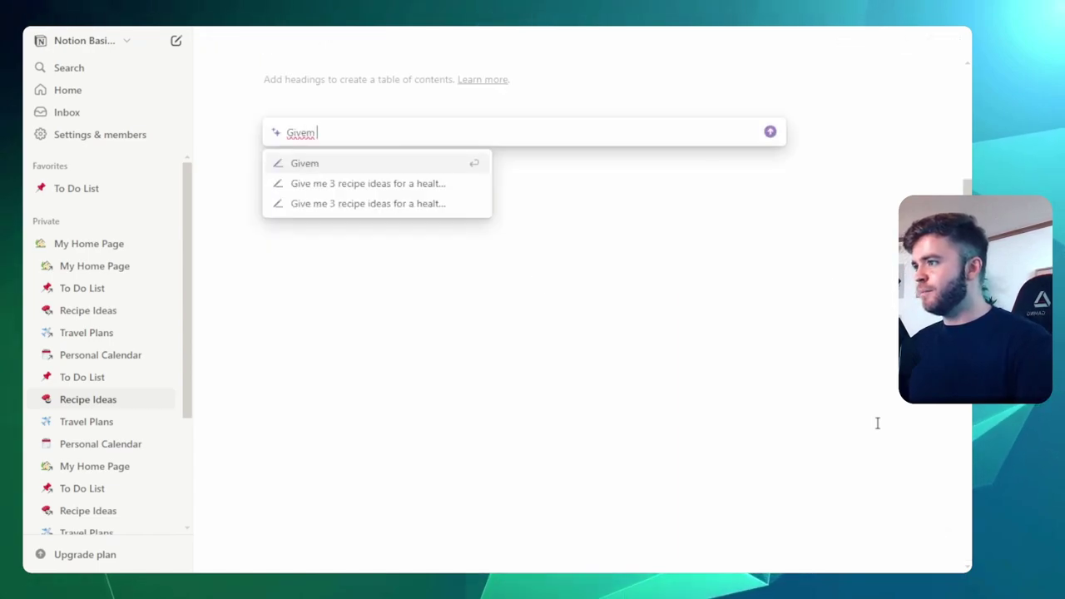
key(BackSpace)
text(me 5 rec)
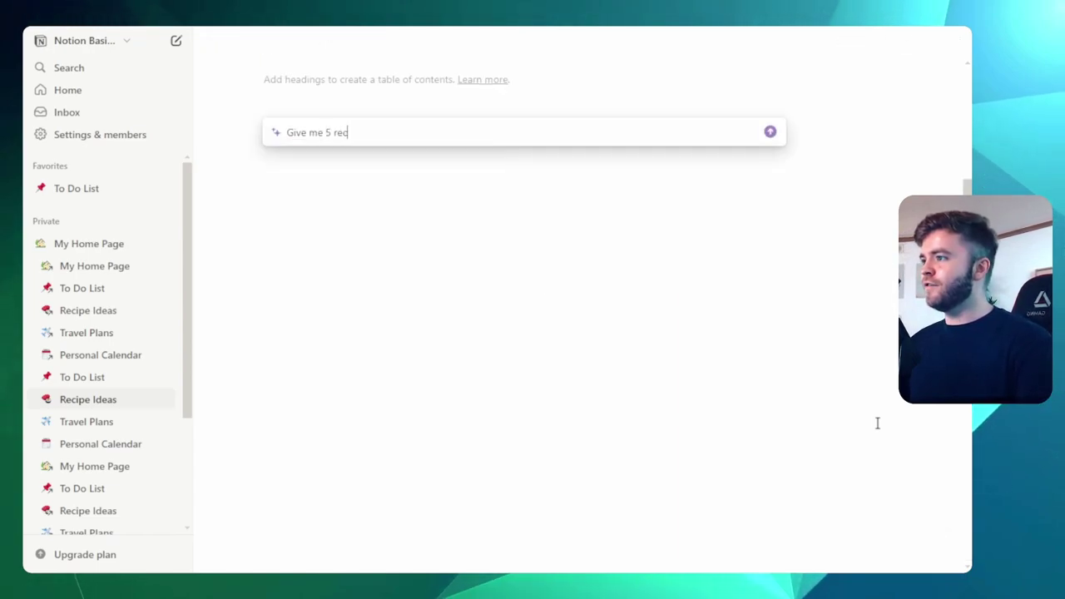
text(ipe ideas)
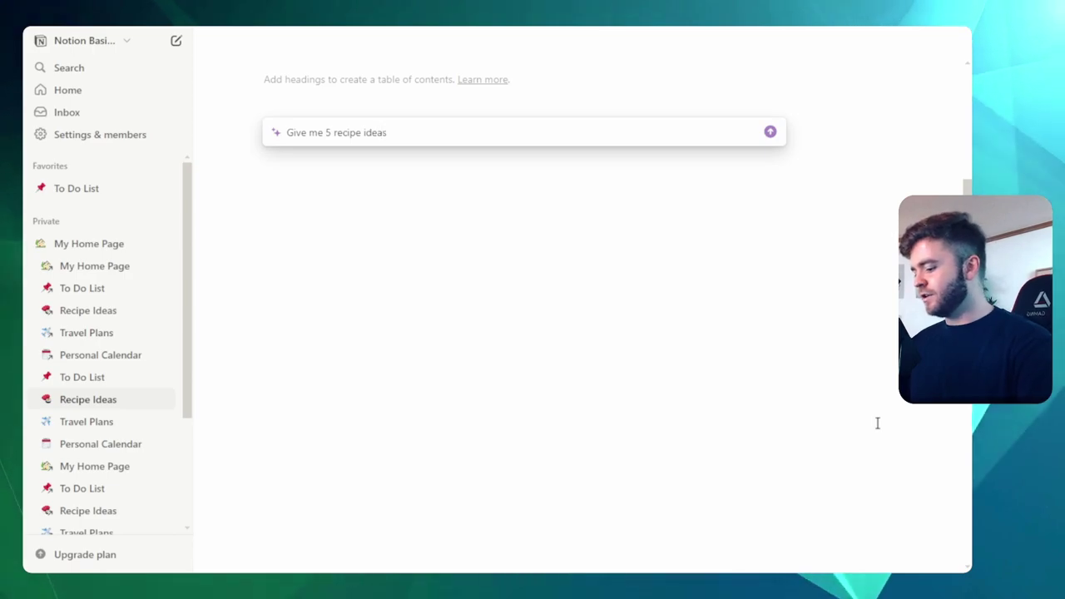
text( using markdown)
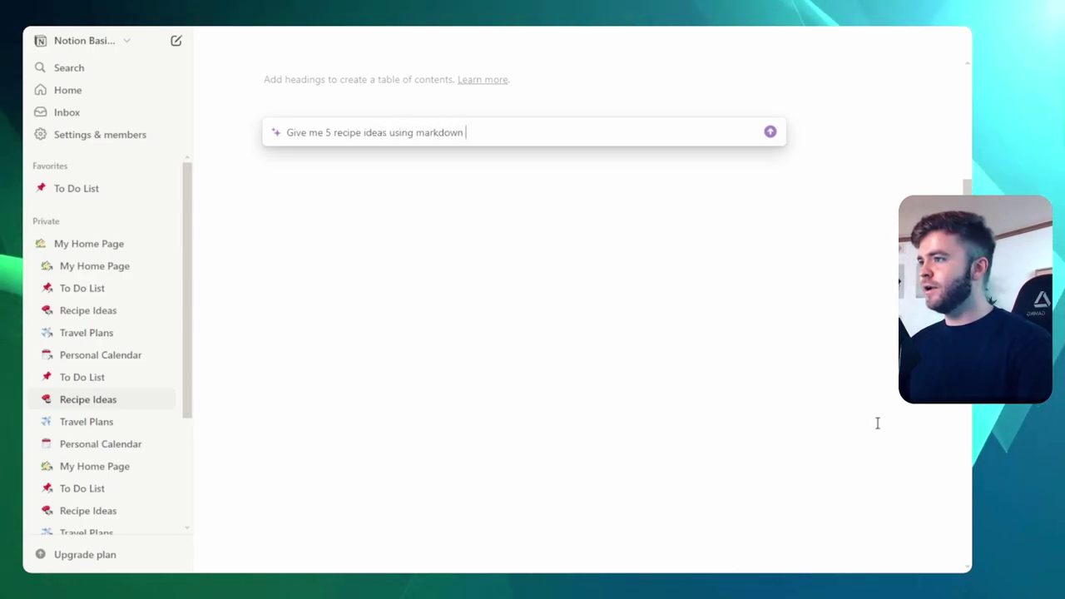
text( headings and subheadings)
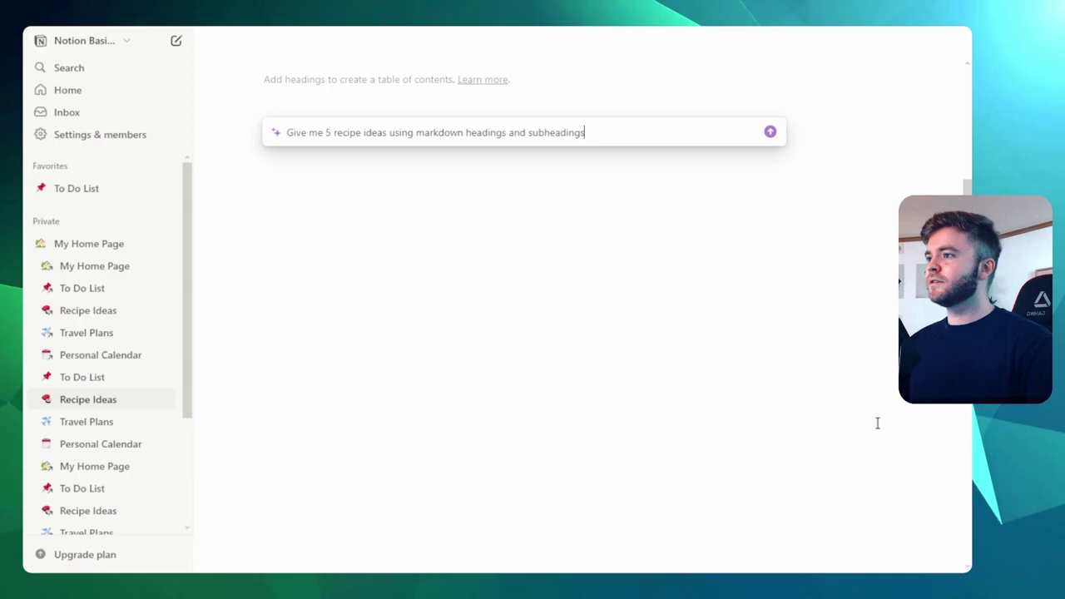
key(Return)
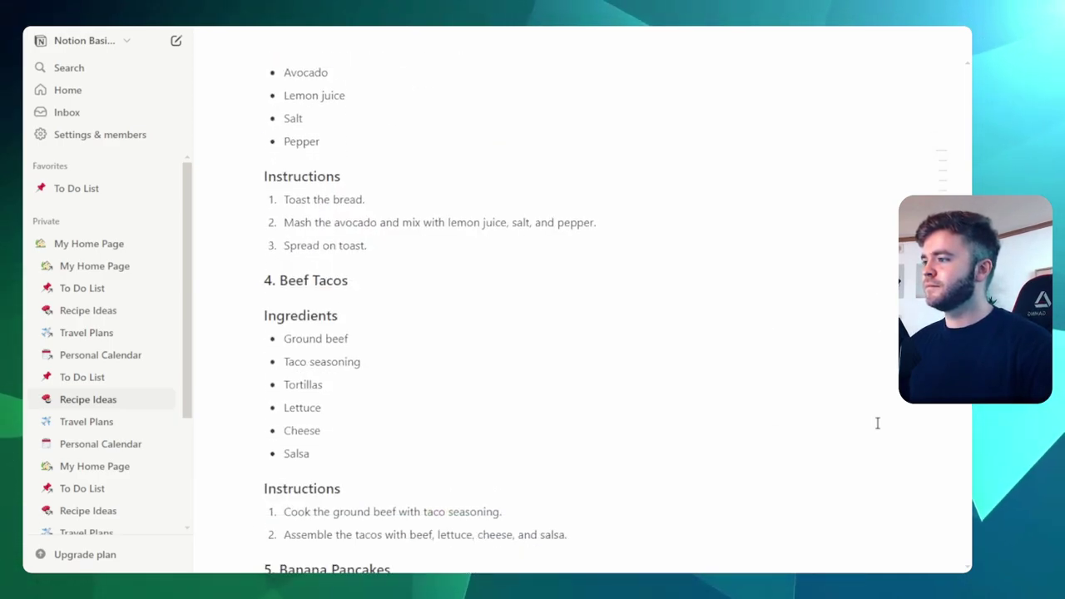
key(Return)
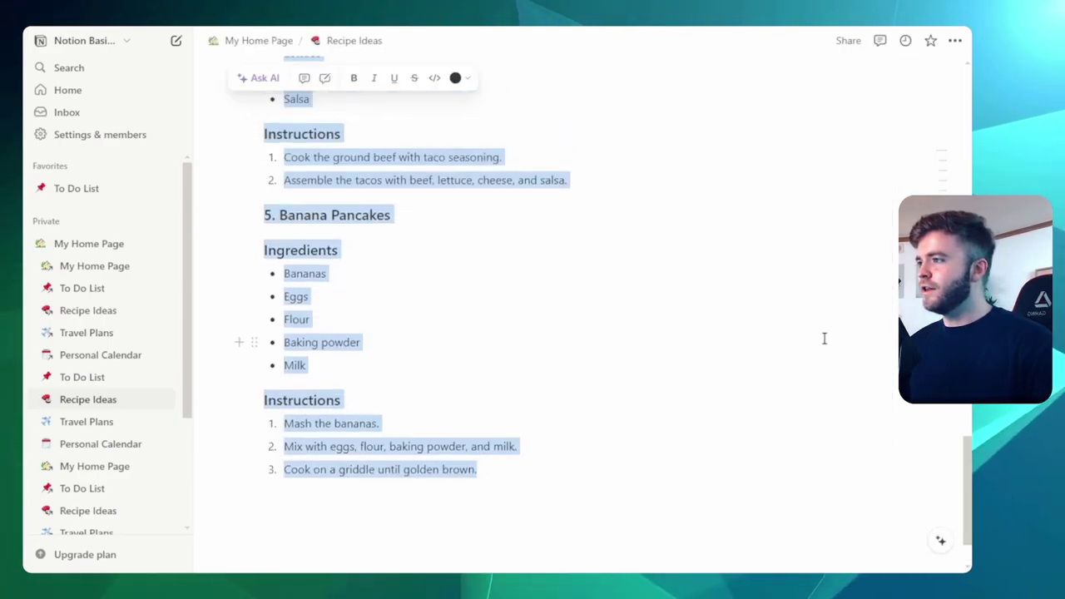
- Jump via the table of contents and outline to Chicken Tikka Masala, Beef Tacos, then Chicken Tikka Masala again
scroll(822, 341, up, 15)
click(815, 352)
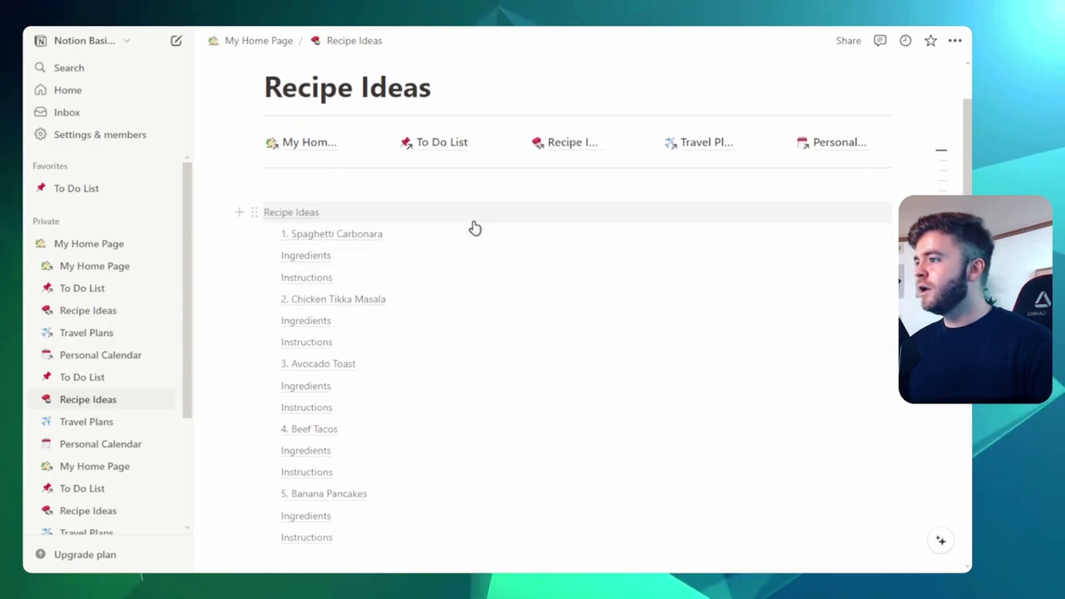
scroll(482, 241, down, 1)
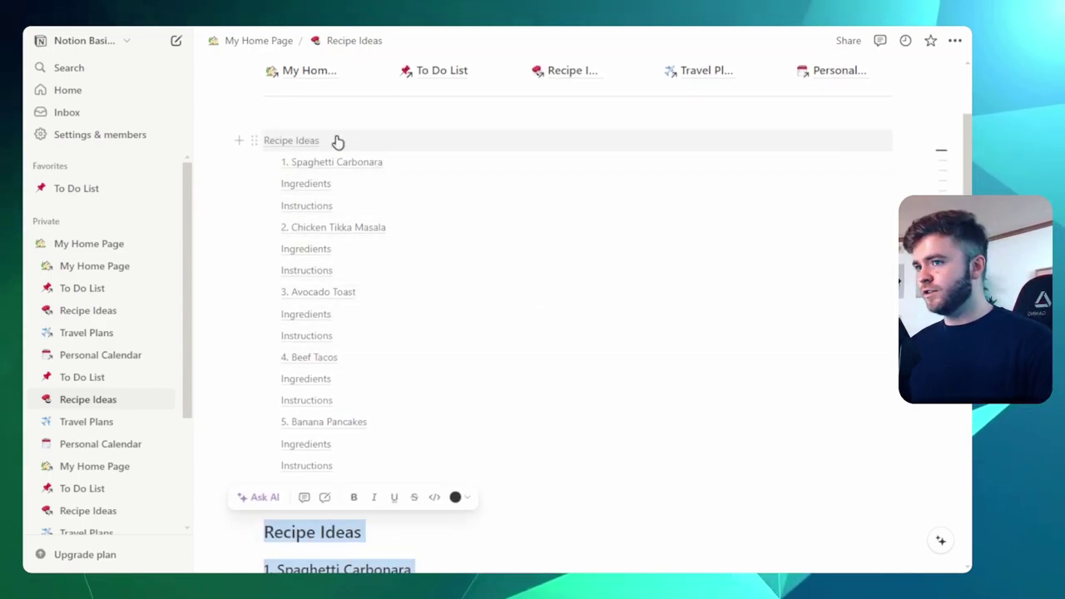
click(366, 227)
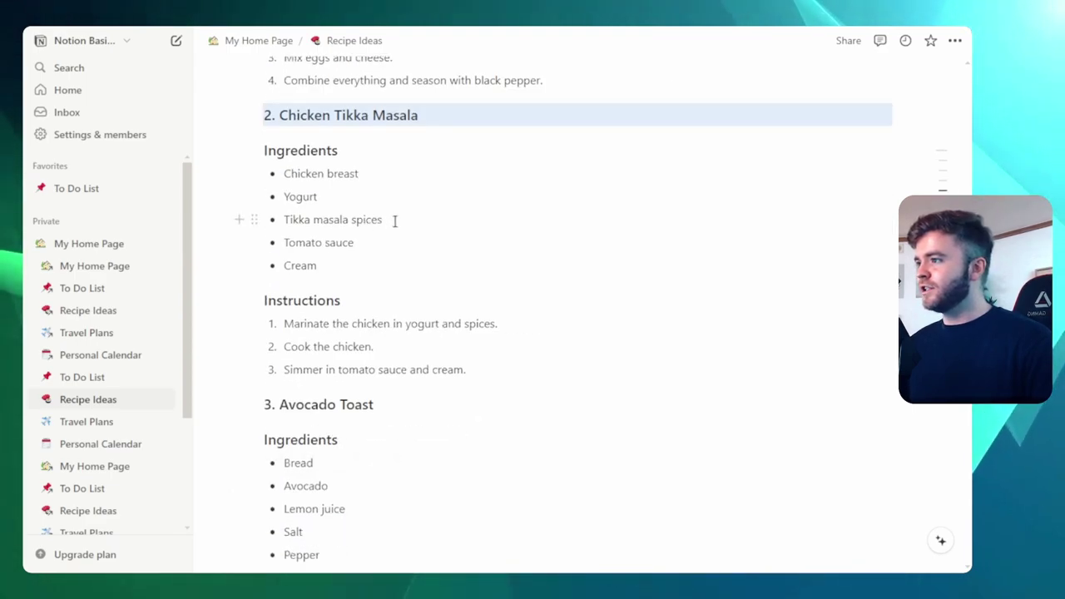
scroll(433, 223, up, 8)
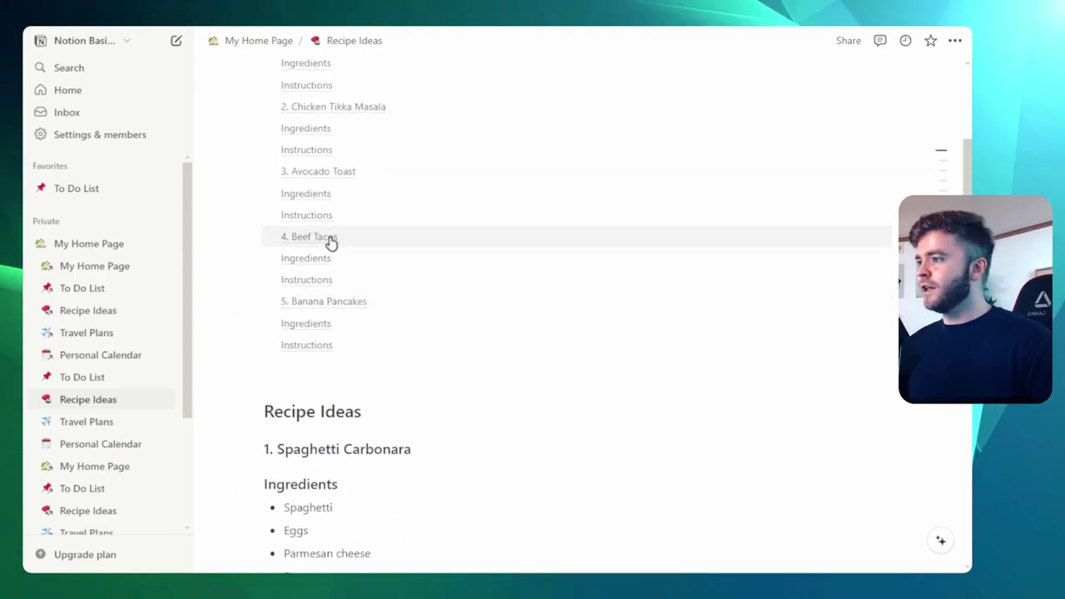
click(315, 238)
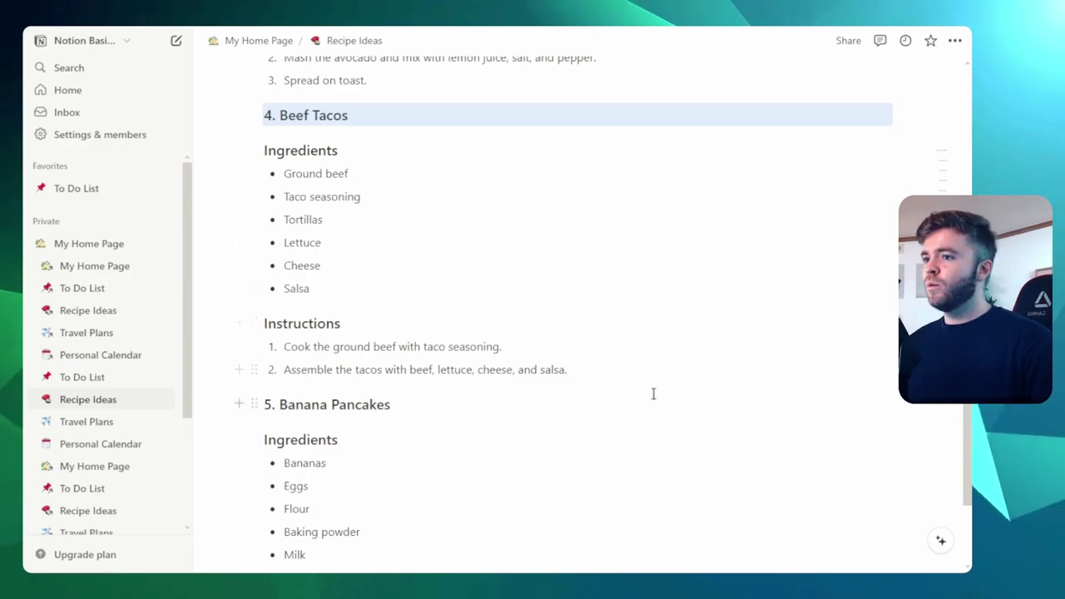
mouse_move(939, 170)
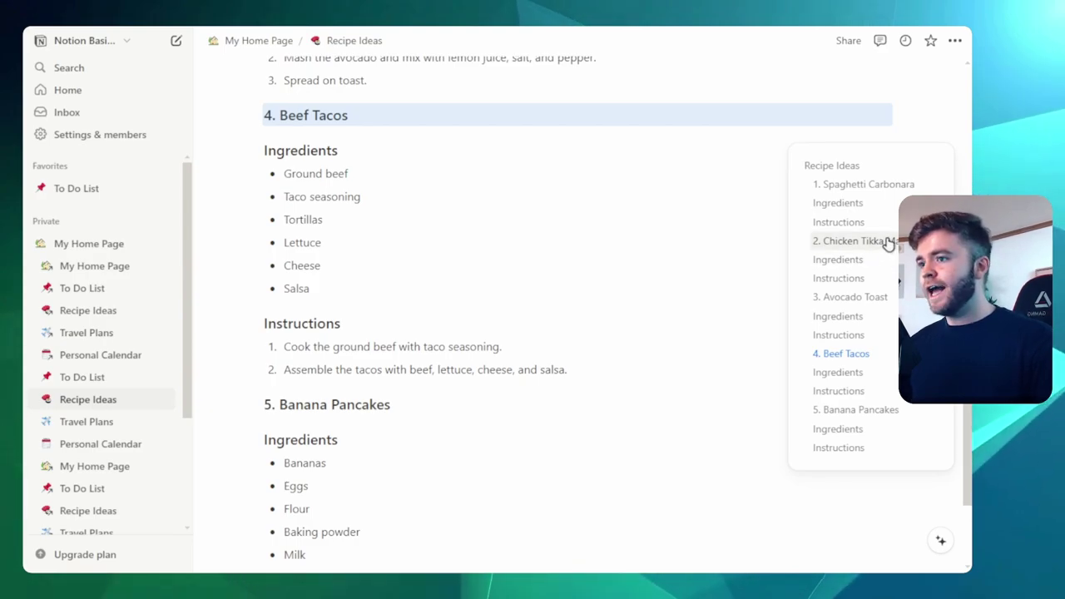
click(857, 242)
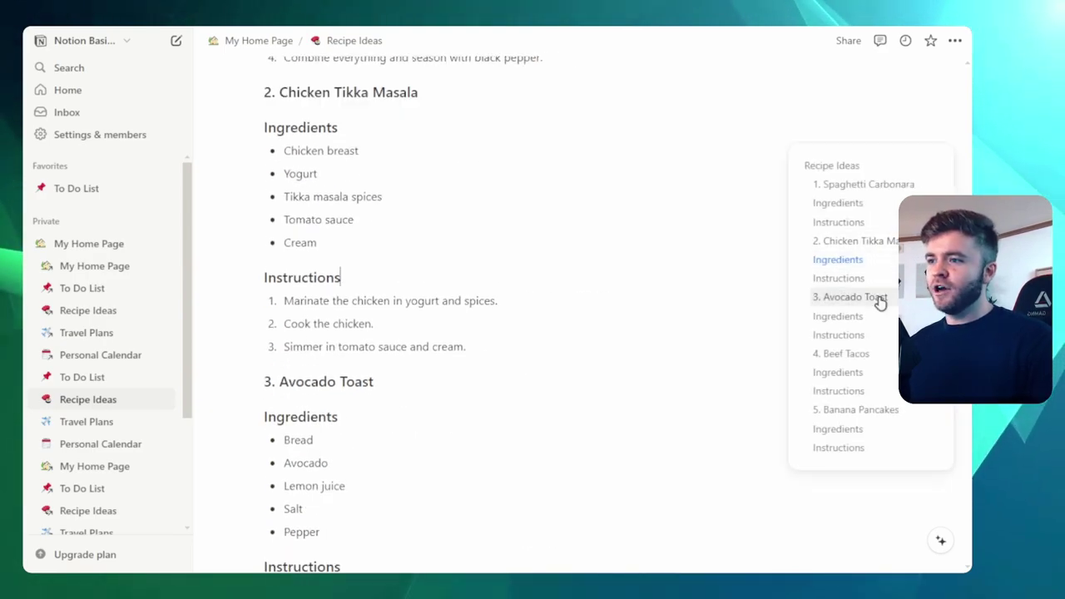
- Open the ••• page options menu for Recipe Ideas
click(955, 41)
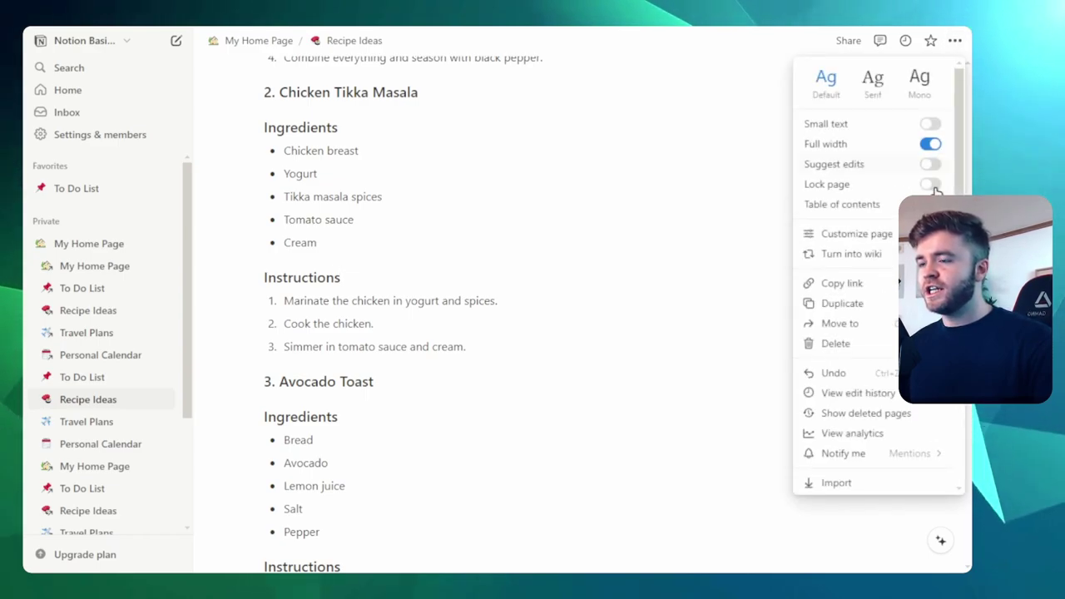